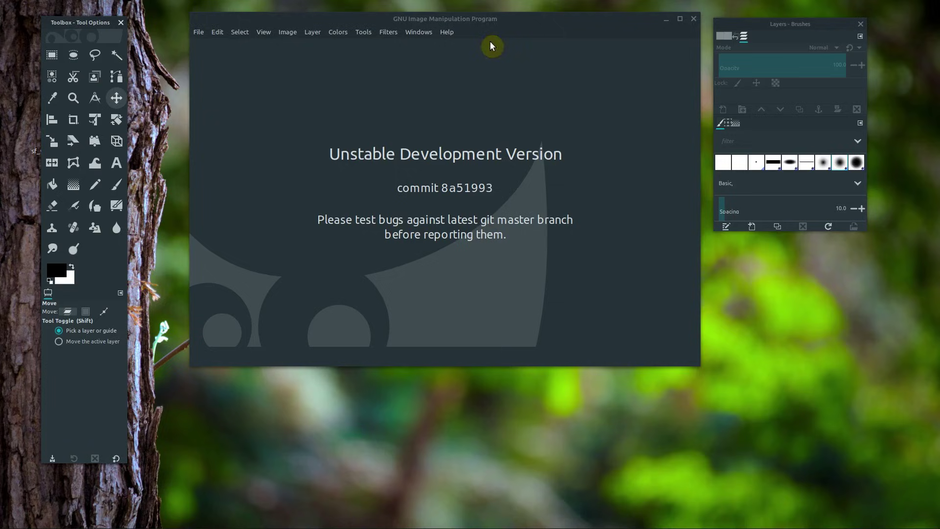
# Nudge the image window, the Layers–Brushes dock and the toolbox into slightly new desktop positions
pyautogui.moveTo(472, 21); pyautogui.dragTo(465, 21)
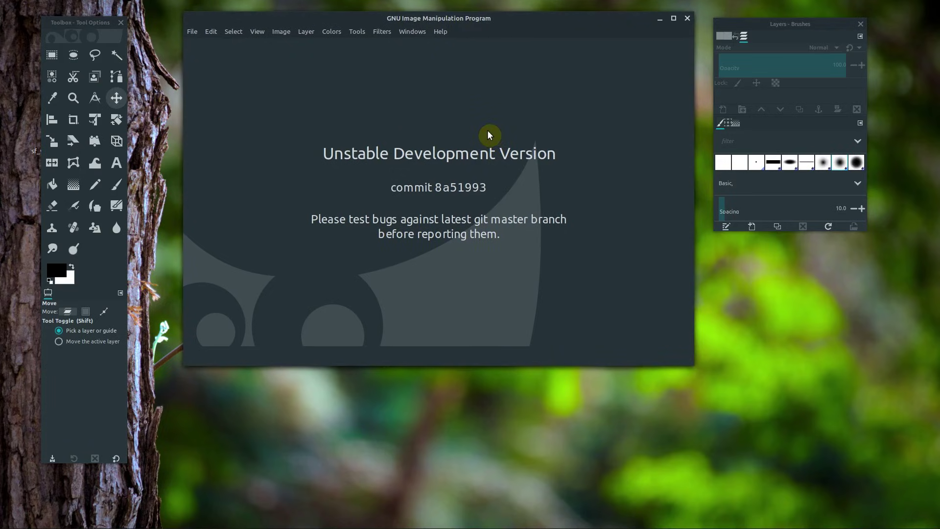
pyautogui.moveTo(747, 24); pyautogui.dragTo(745, 20)
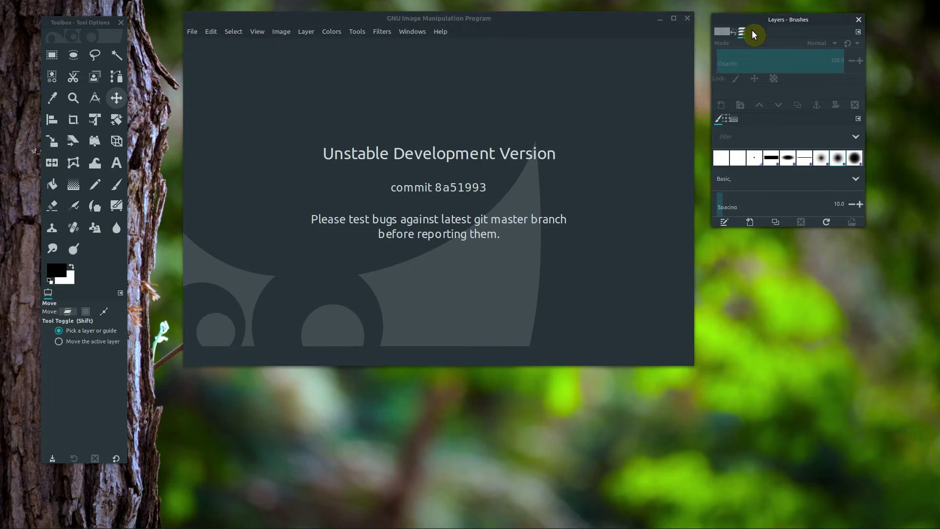
pyautogui.moveTo(775, 23)
pyautogui.mouseDown()
pyautogui.moveTo(753, 34)
pyautogui.moveTo(773, 38)
pyautogui.mouseUp()
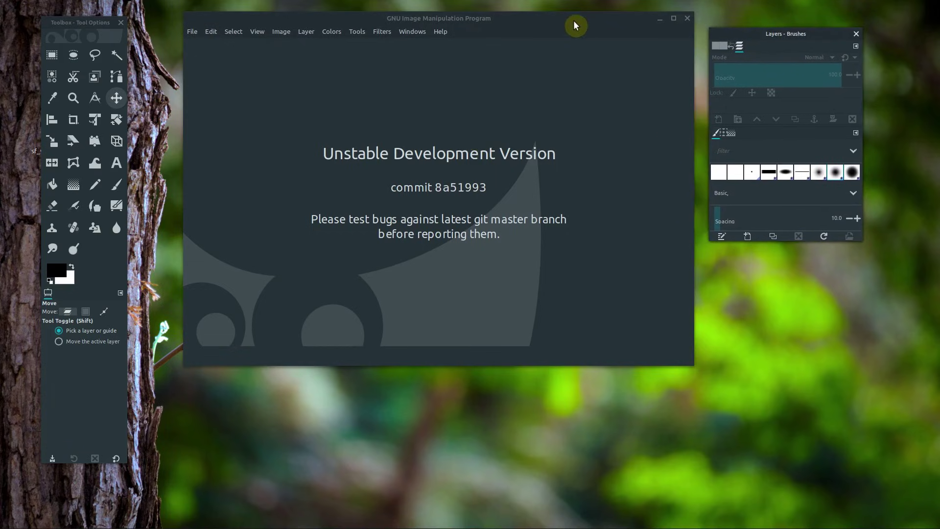
pyautogui.moveTo(575, 27); pyautogui.dragTo(563, 34)
pyautogui.moveTo(761, 35); pyautogui.dragTo(772, 31)
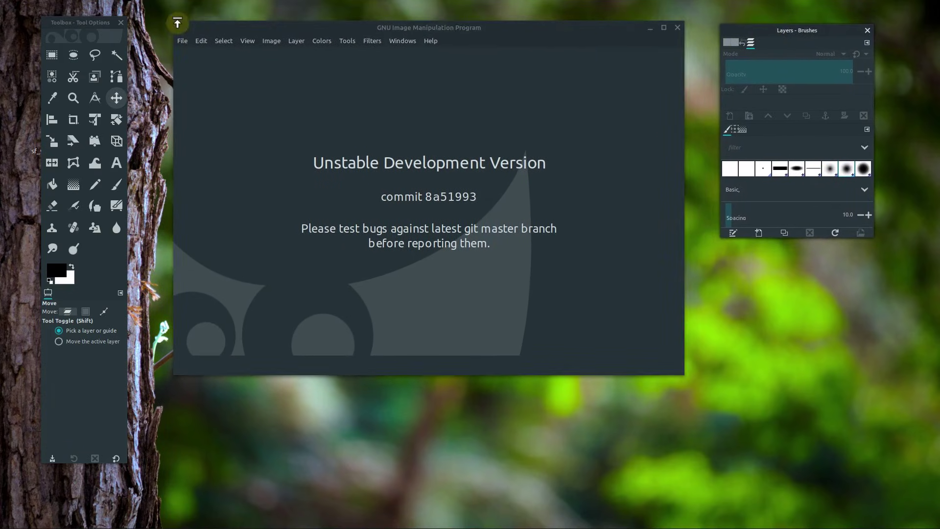
pyautogui.moveTo(73, 25)
pyautogui.mouseDown()
pyautogui.moveTo(105, 33)
pyautogui.moveTo(66, 33)
pyautogui.mouseUp()
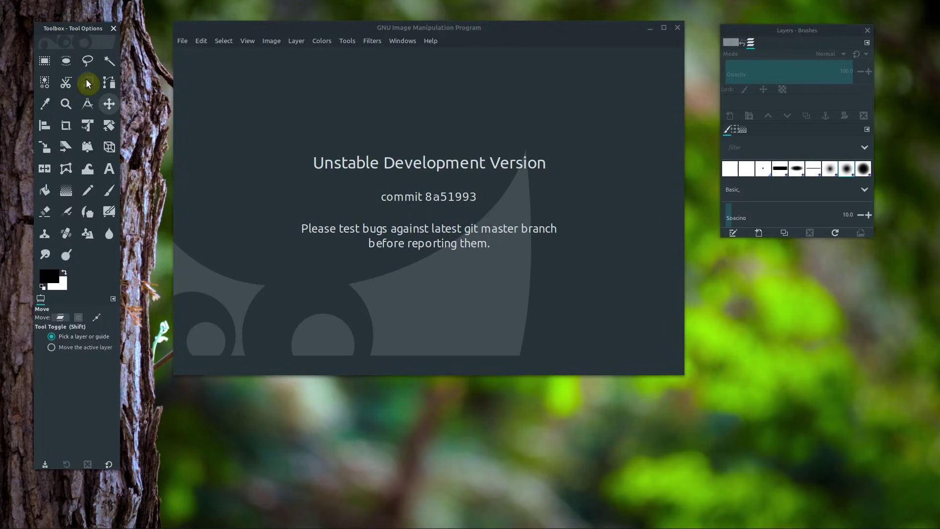
# Try the Foreground Select, Color Picker, Scissors and Free Select tools, ending on the Paths tool
pyautogui.click(86, 81)
pyautogui.click(66, 104)
pyautogui.click(52, 103)
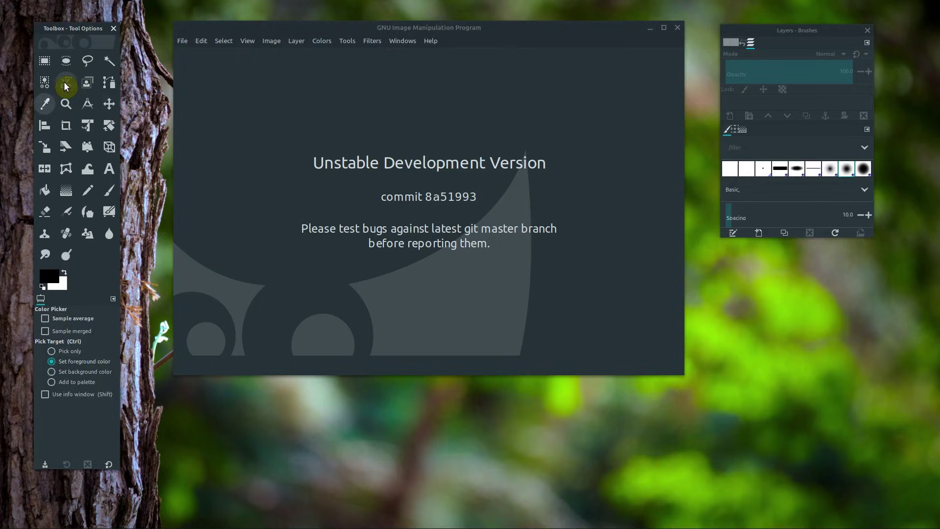
pyautogui.click(65, 85)
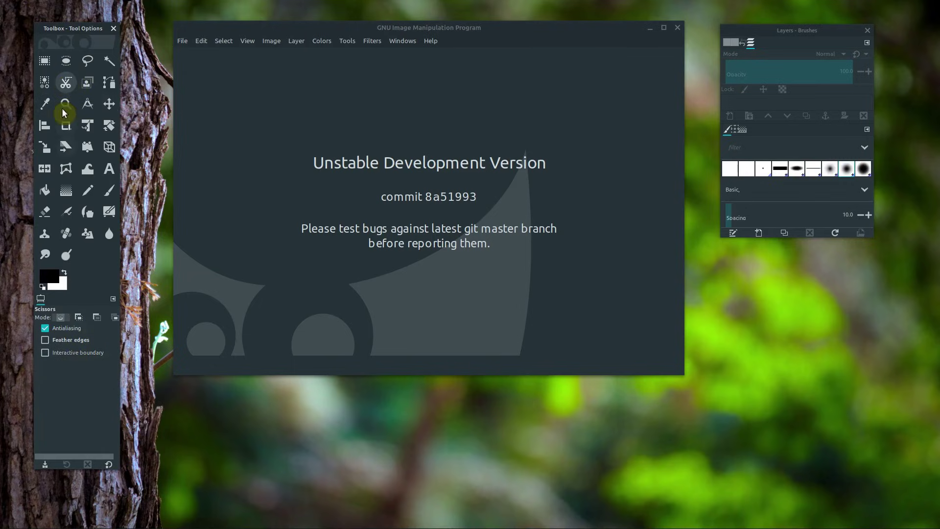
pyautogui.click(87, 61)
pyautogui.click(109, 83)
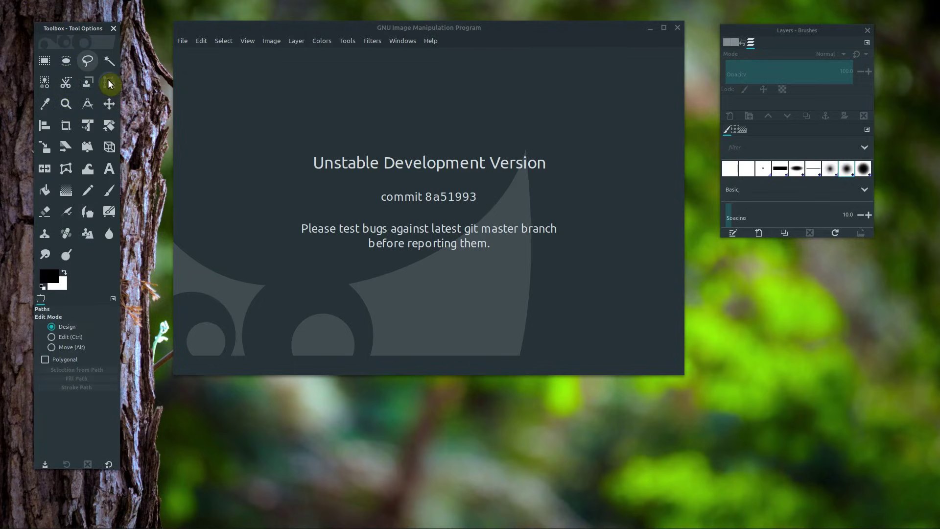
# Cycle the dock through its Paths, Channels and Layers tabs, and place the dock and image window side by side
pyautogui.moveTo(780, 29)
pyautogui.mouseDown()
pyautogui.moveTo(787, 25)
pyautogui.moveTo(765, 28)
pyautogui.mouseUp()
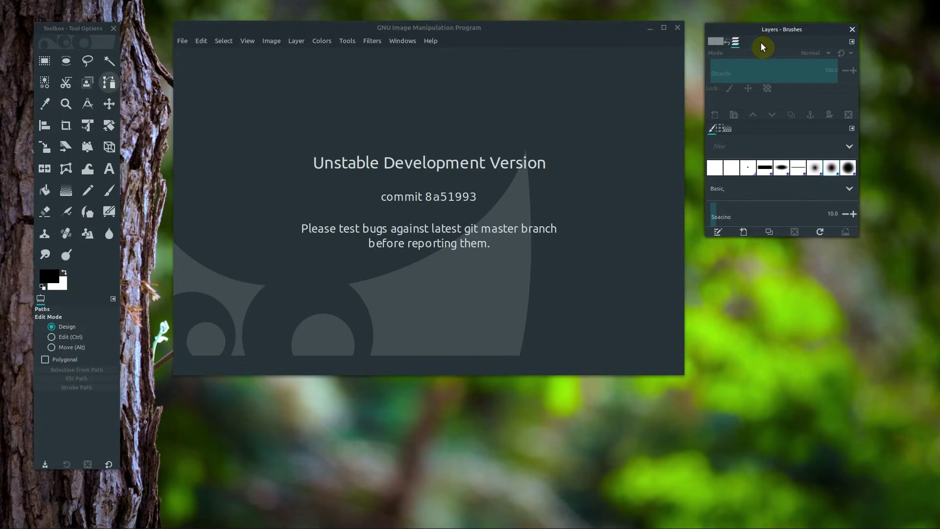
pyautogui.click(726, 40)
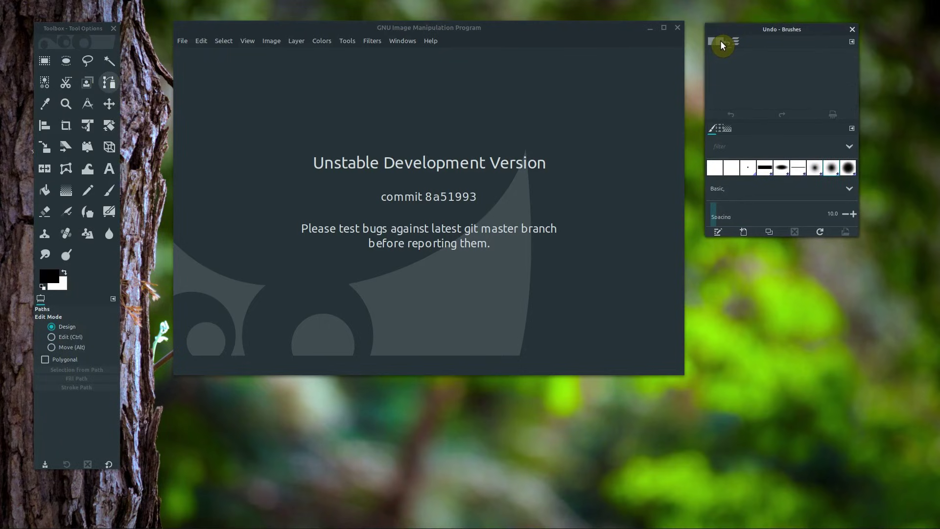
pyautogui.click(713, 42)
pyautogui.click(725, 41)
pyautogui.click(733, 42)
pyautogui.click(727, 40)
pyautogui.click(736, 42)
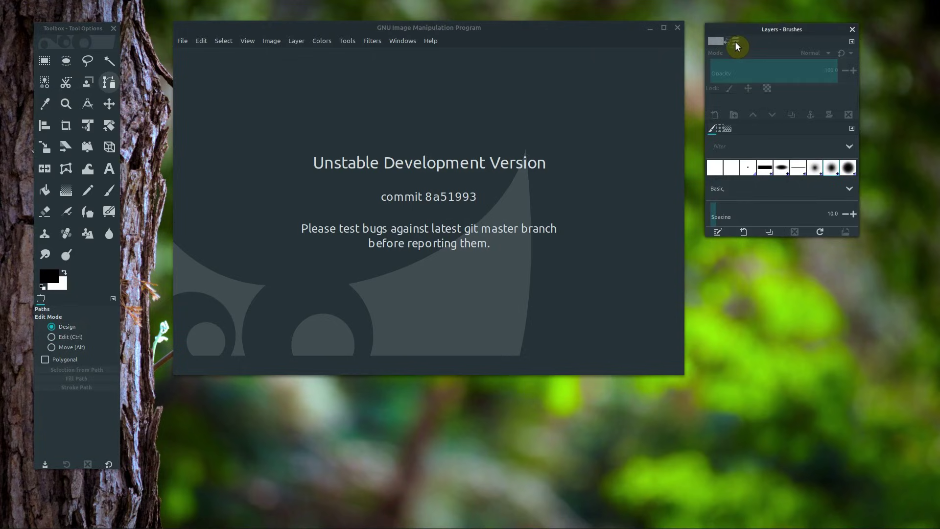
pyautogui.moveTo(782, 44)
pyautogui.mouseDown()
pyautogui.moveTo(815, 39)
pyautogui.moveTo(789, 40)
pyautogui.moveTo(748, 132)
pyautogui.moveTo(337, 292)
pyautogui.moveTo(836, 34)
pyautogui.moveTo(775, 34)
pyautogui.mouseUp()
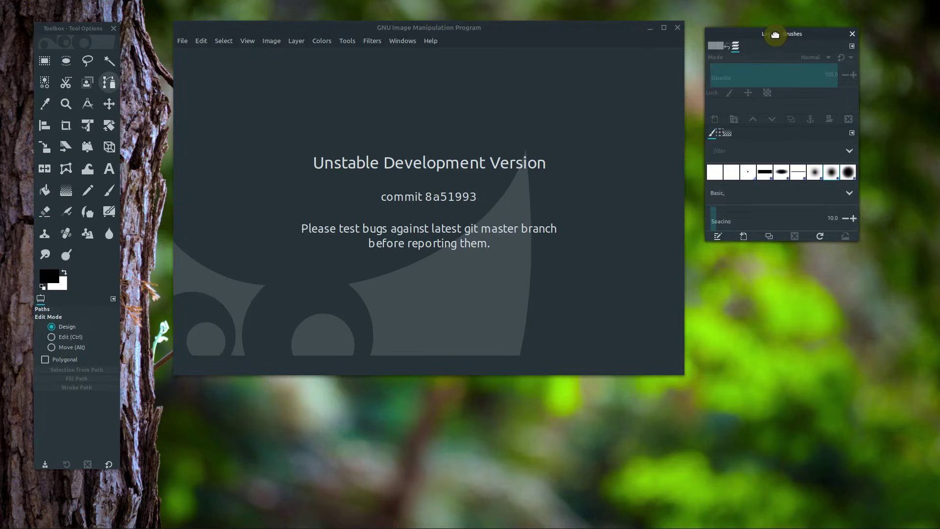
pyautogui.moveTo(575, 31); pyautogui.dragTo(551, 37)
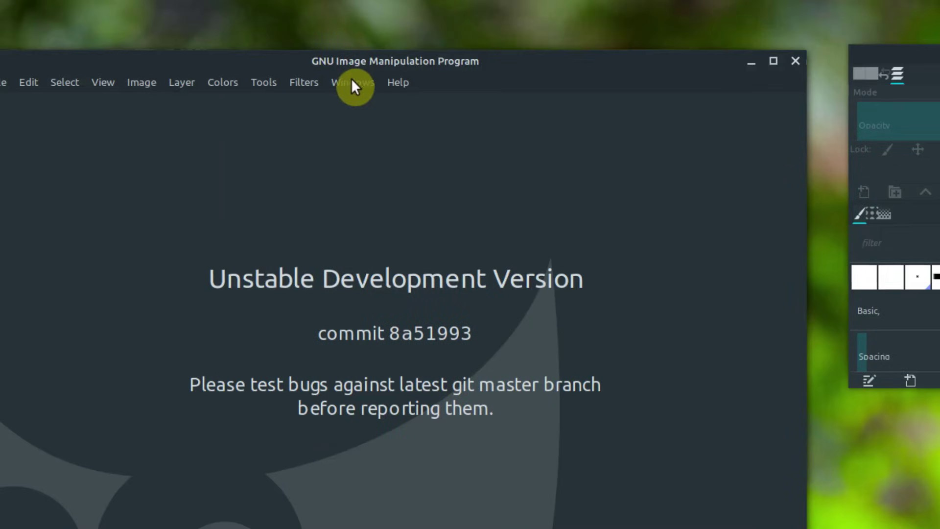
# Enable Single-Window Mode, reposition the merged GIMP window, then maximize it across the screen
pyautogui.click(397, 51)
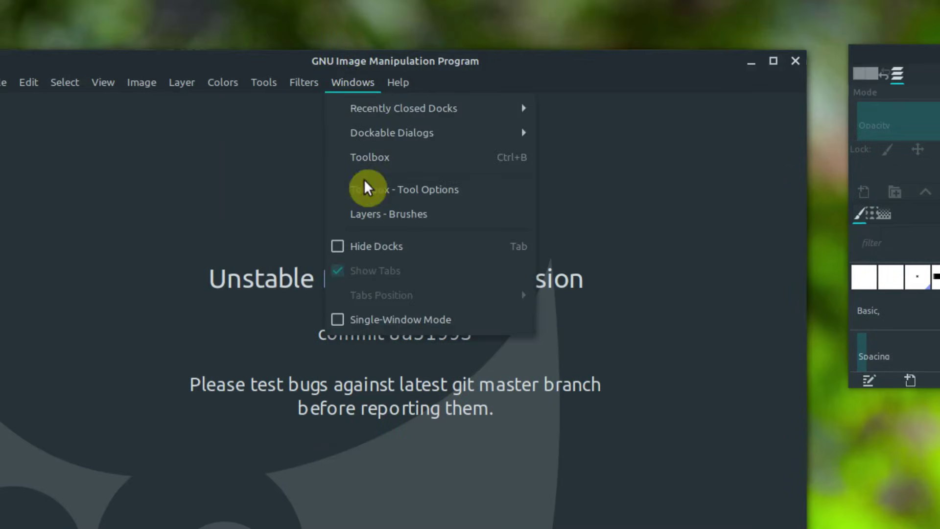
pyautogui.click(337, 321)
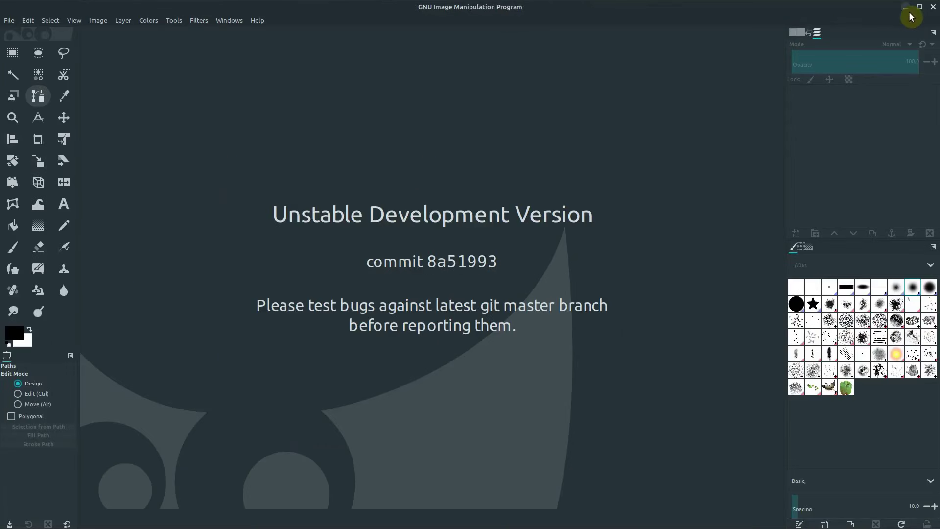
pyautogui.moveTo(855, 15); pyautogui.dragTo(737, 78)
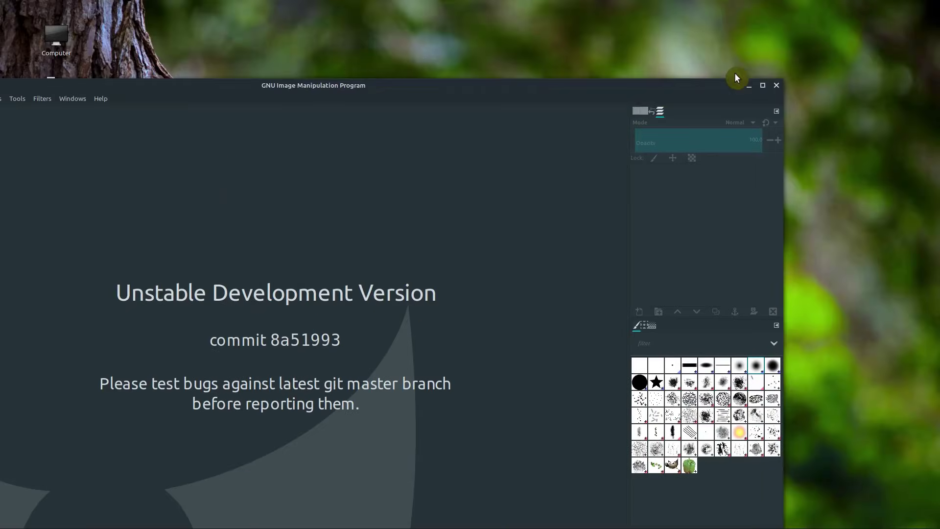
pyautogui.moveTo(562, 199); pyautogui.dragTo(729, 46)
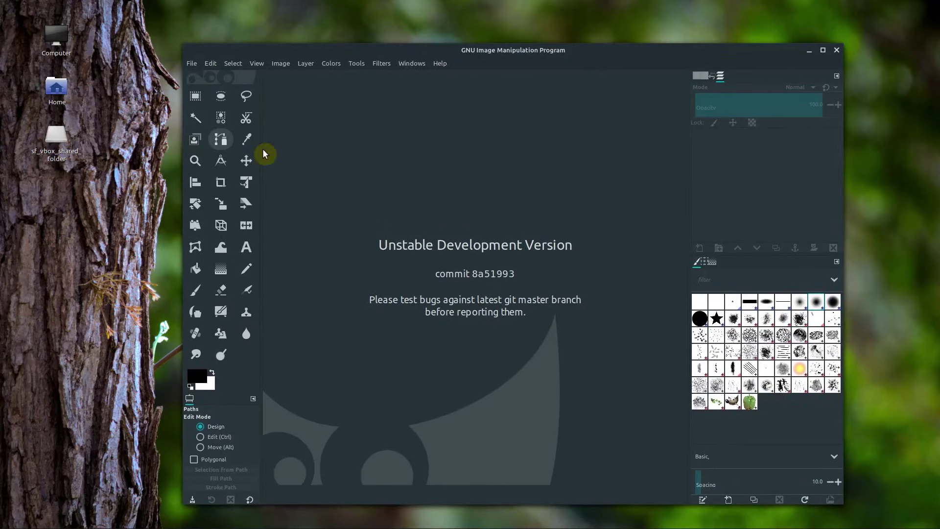
pyautogui.moveTo(525, 53); pyautogui.dragTo(476, 60)
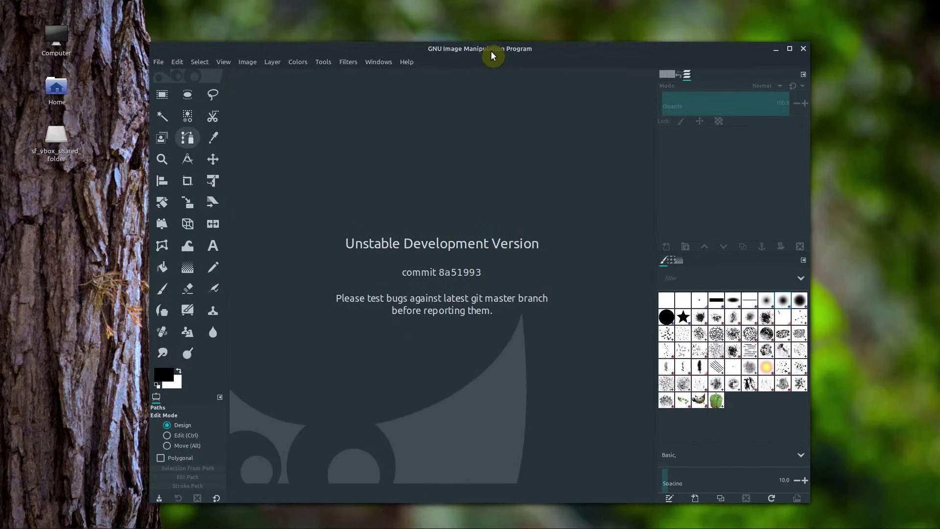
pyautogui.click(381, 65)
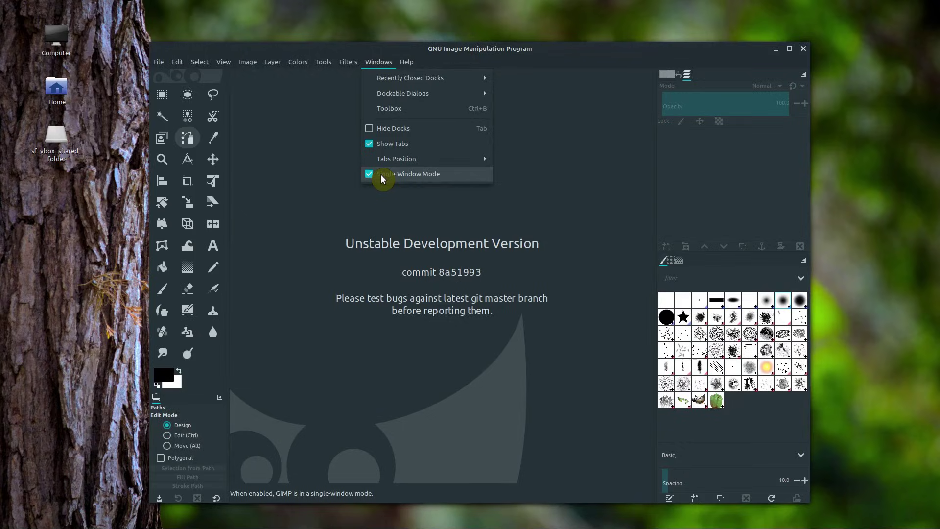
pyautogui.click(388, 63)
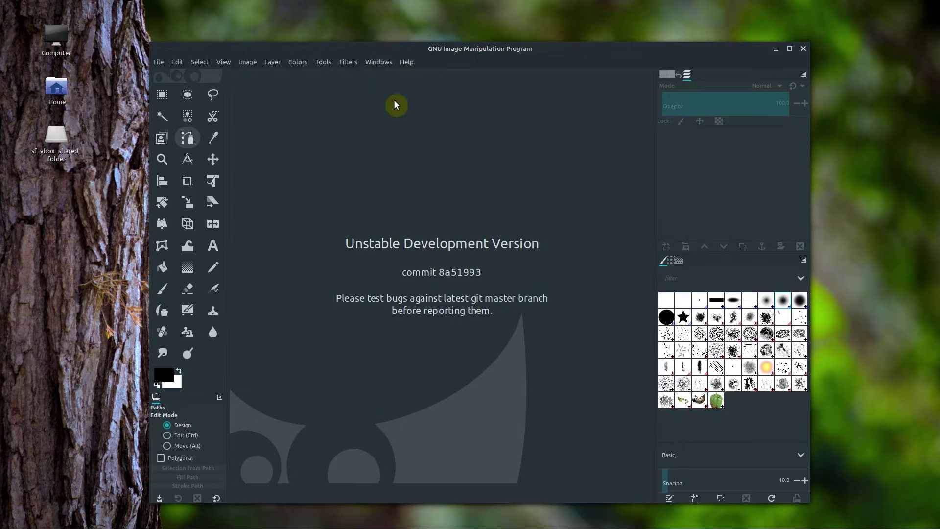
pyautogui.click(789, 48)
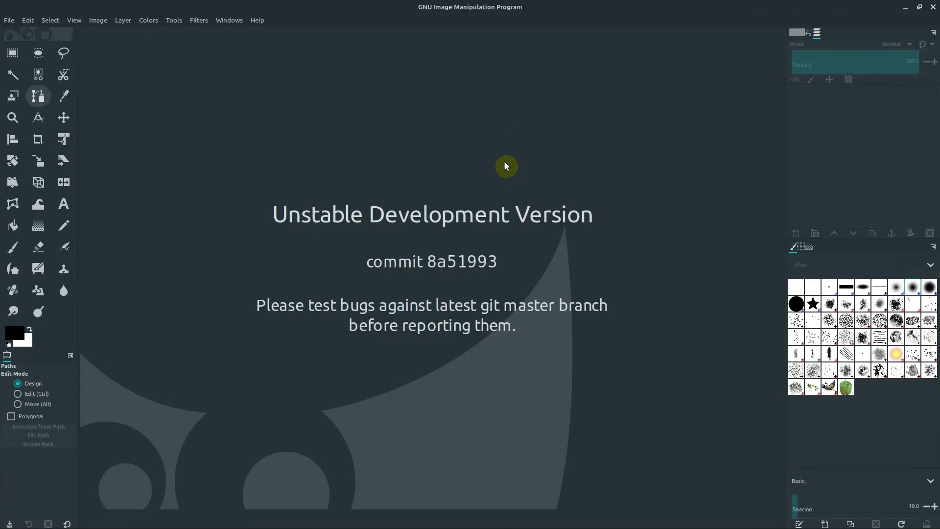
# Pick the paintbrush and open the Create a New Image dialog from the File menu
pyautogui.press('p')
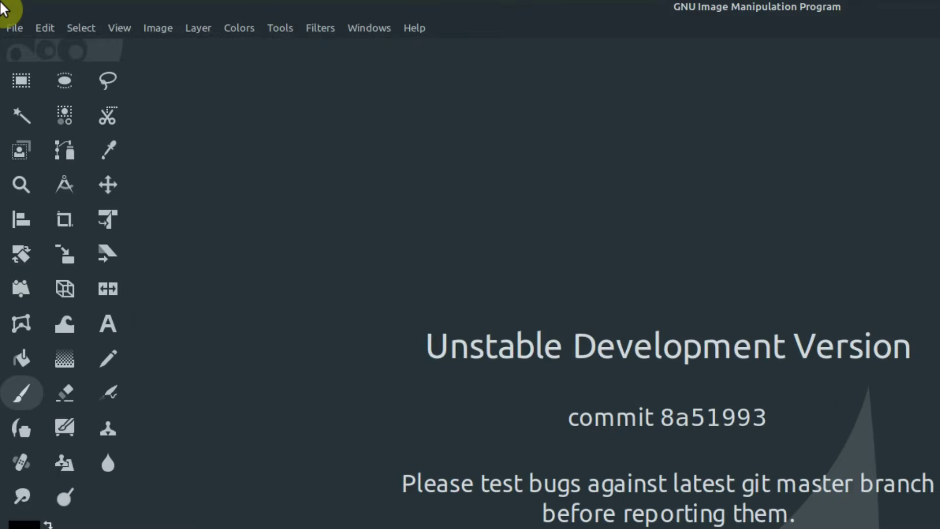
pyautogui.click(17, 29)
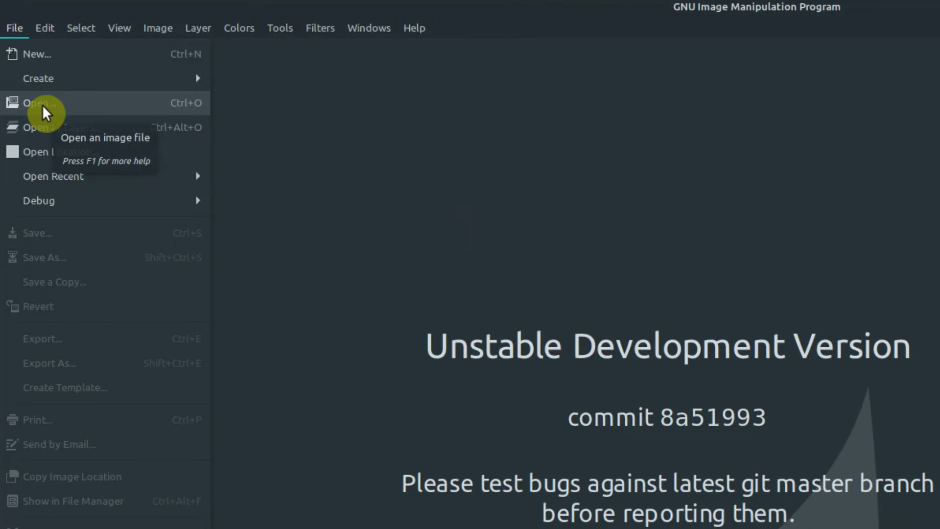
pyautogui.click(37, 51)
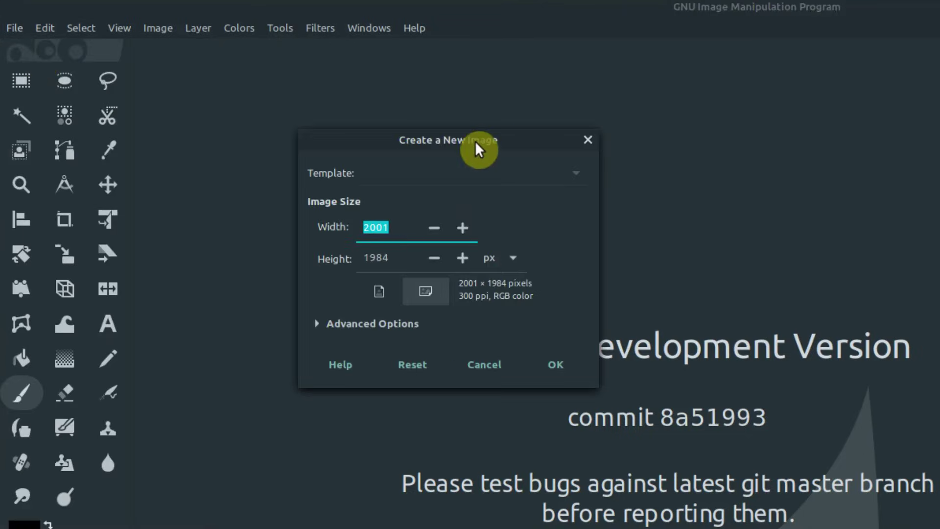
pyautogui.moveTo(475, 142); pyautogui.dragTo(485, 132)
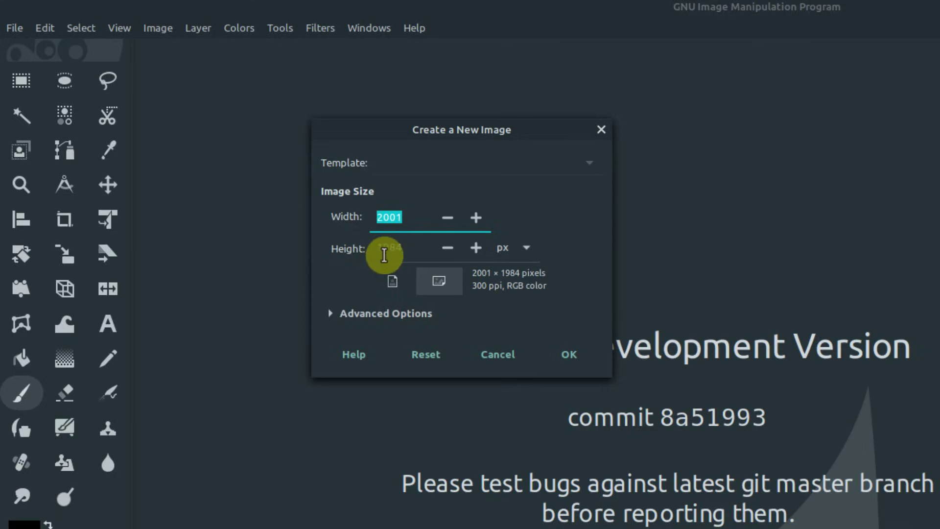
# Set the new image's size units to inches
pyautogui.click(525, 248)
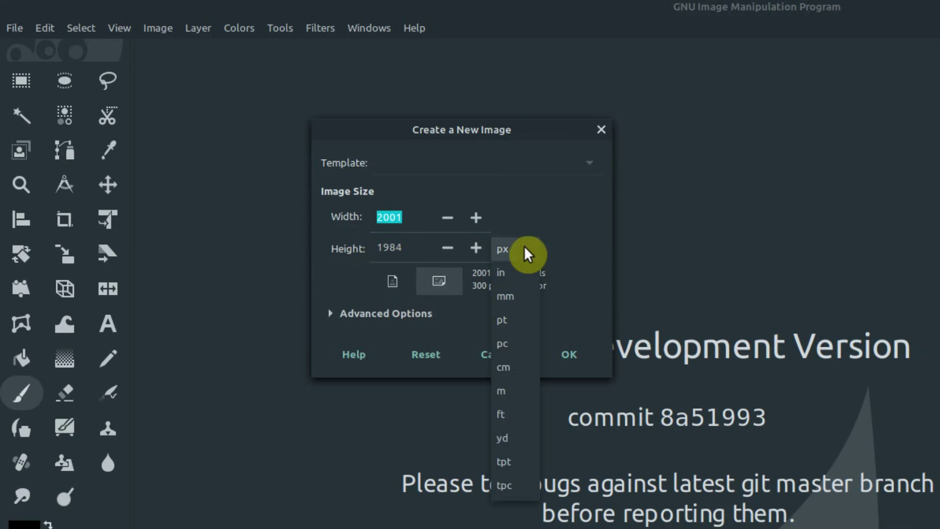
pyautogui.click(528, 254)
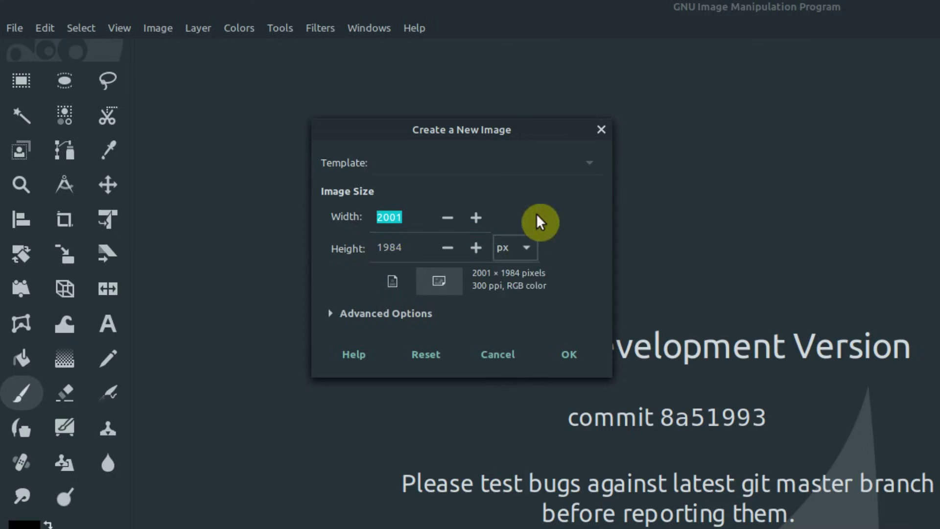
pyautogui.click(523, 249)
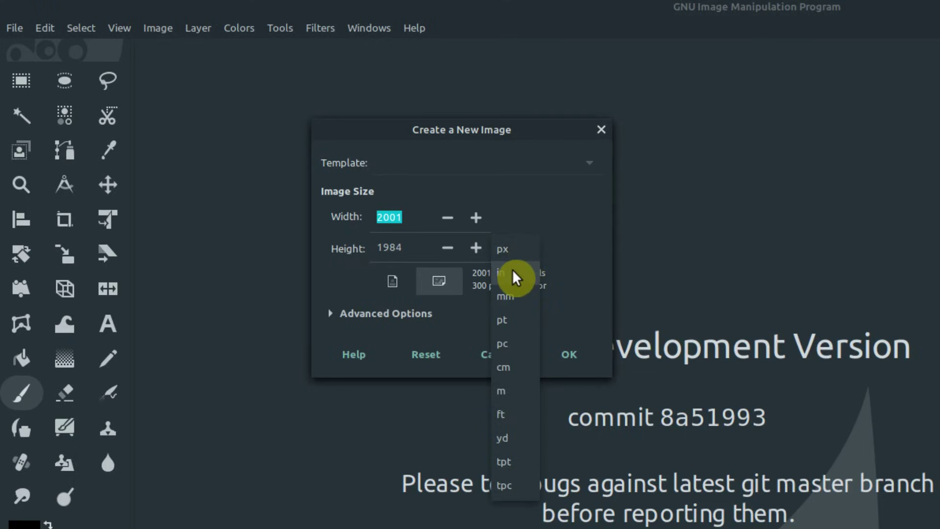
pyautogui.click(511, 272)
pyautogui.click(521, 249)
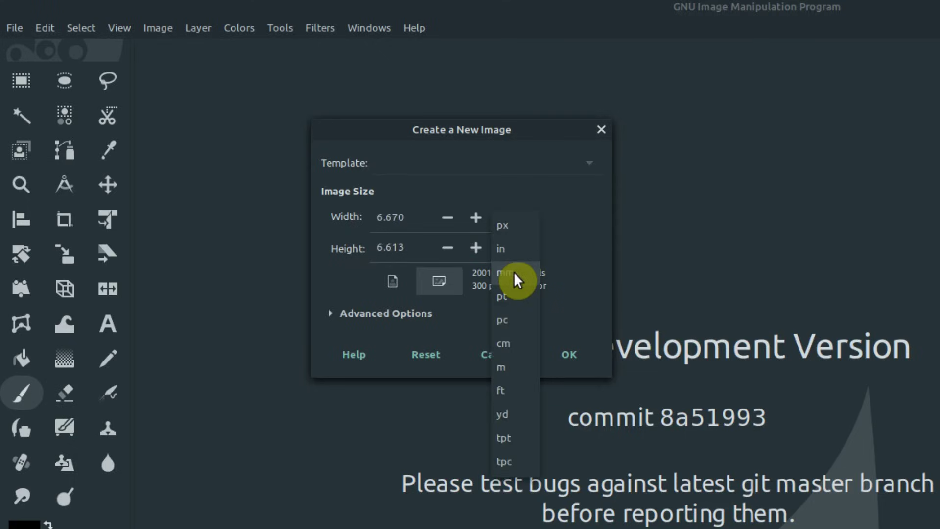
pyautogui.click(513, 271)
pyautogui.click(513, 260)
pyautogui.click(504, 321)
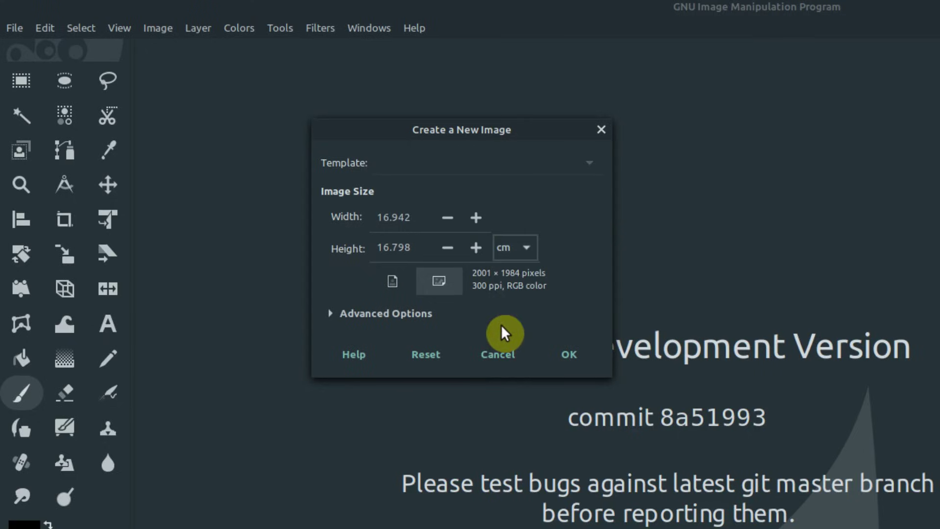
pyautogui.click(518, 248)
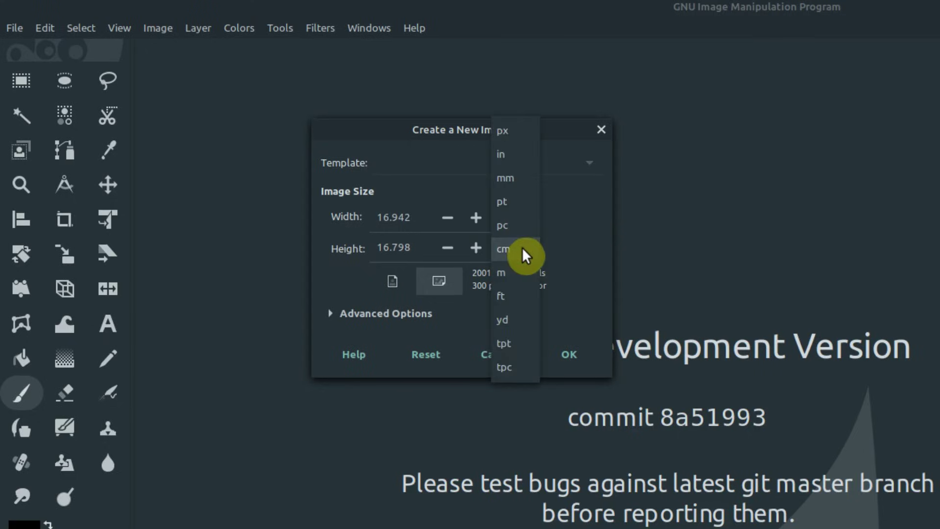
pyautogui.click(500, 152)
# Enter width 8 and height 10 inches, then expand Advanced Options
pyautogui.click(413, 220)
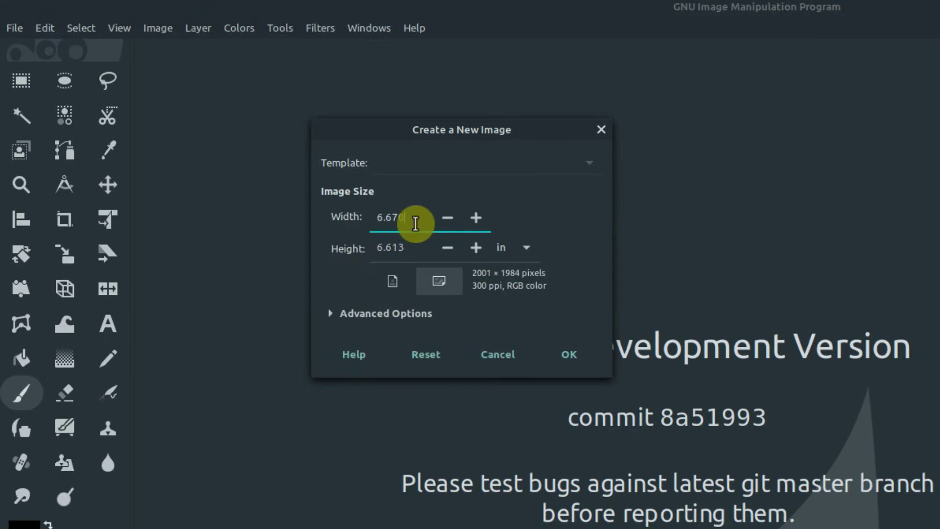
pyautogui.moveTo(411, 223); pyautogui.dragTo(403, 248)
pyautogui.write('8')
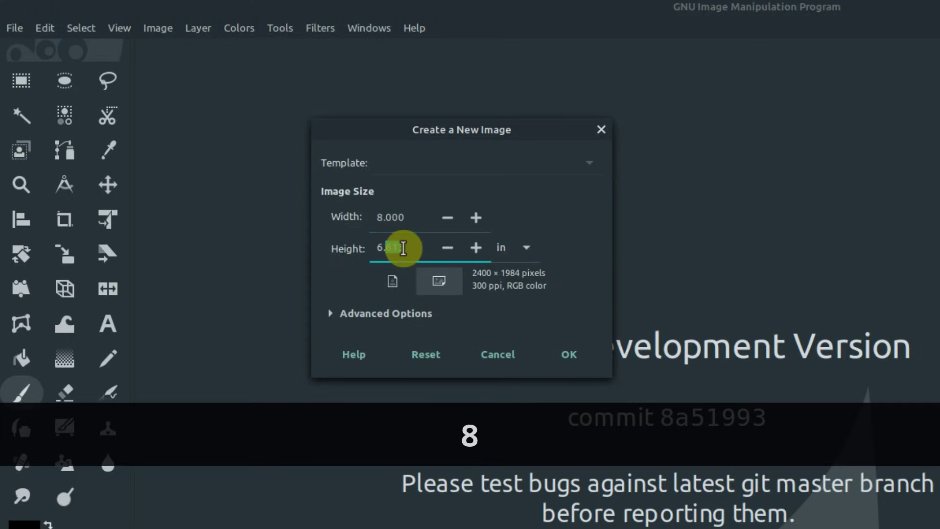
pyautogui.write('10')
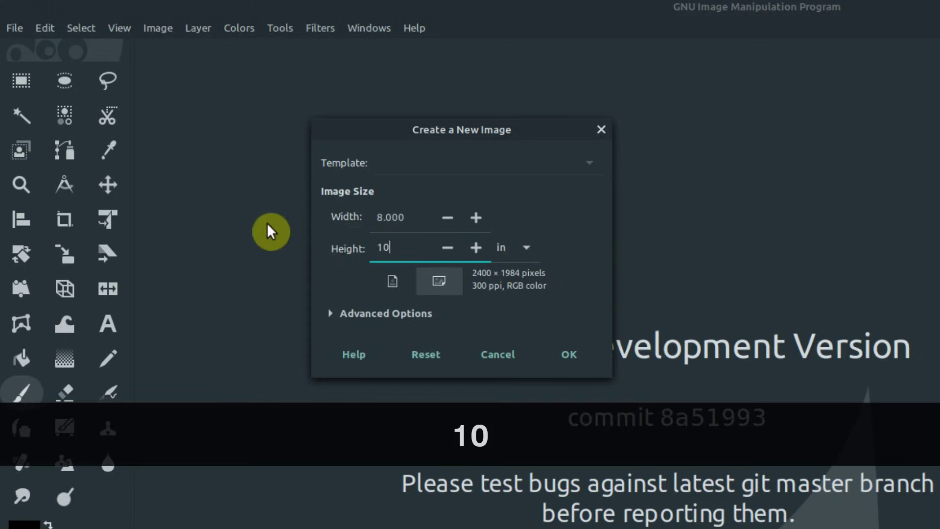
pyautogui.click(405, 216)
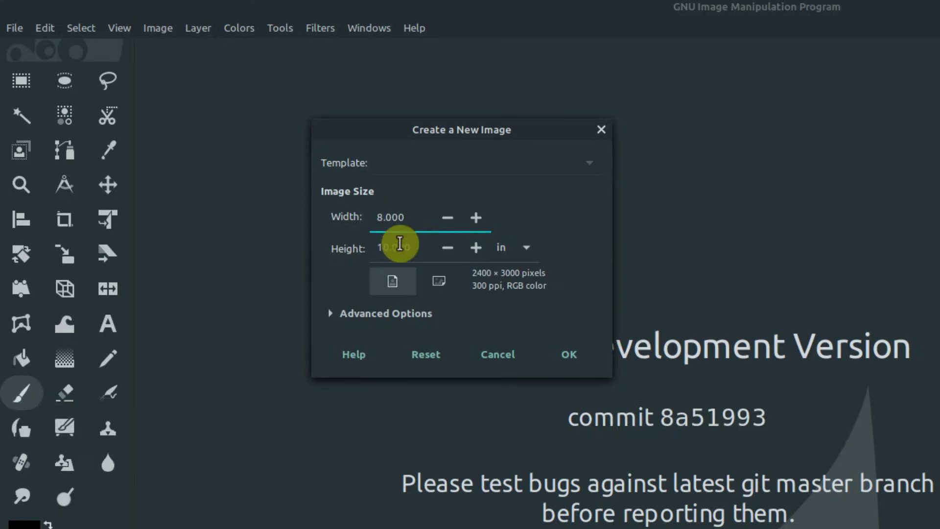
pyautogui.click(351, 314)
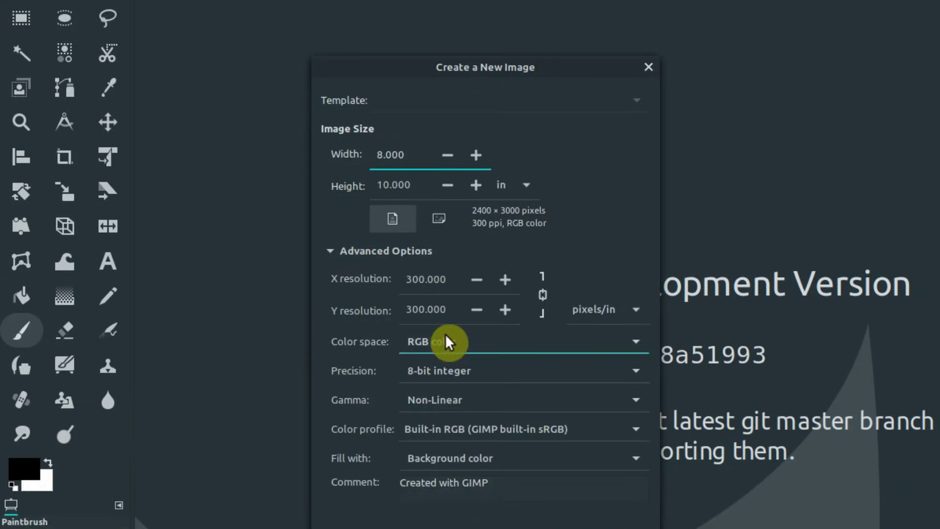
# Collapse Advanced Options and confirm the white 8 × 10 inch, 2400 × 3000 pixel canvas
pyautogui.click(368, 250)
pyautogui.click(368, 252)
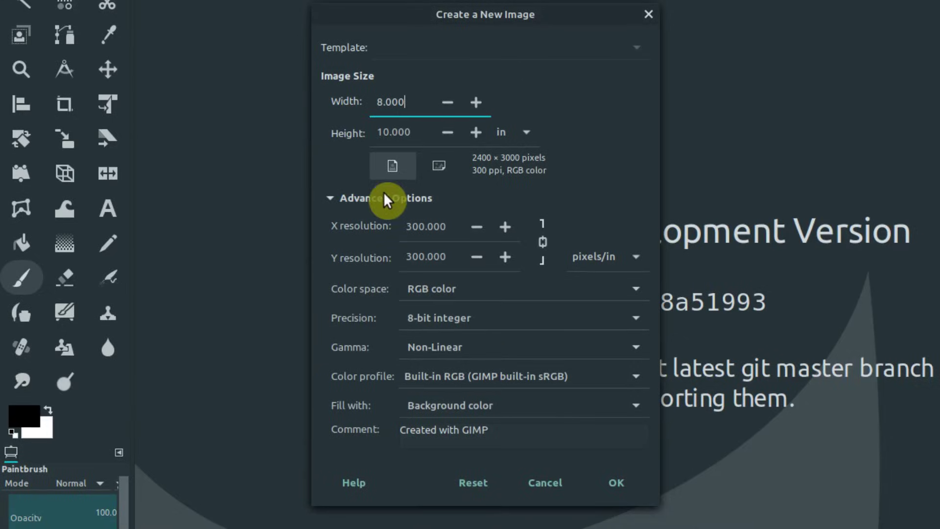
pyautogui.click(385, 199)
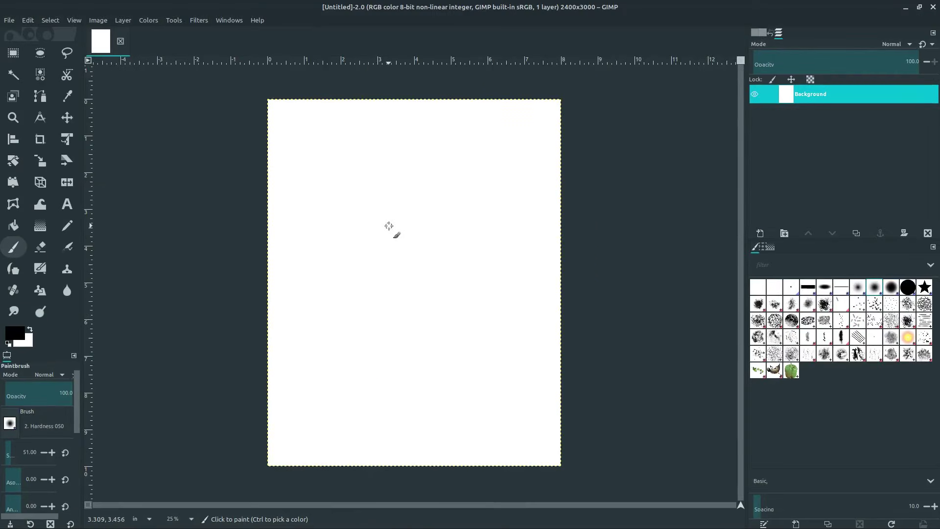
pyautogui.click(14, 53)
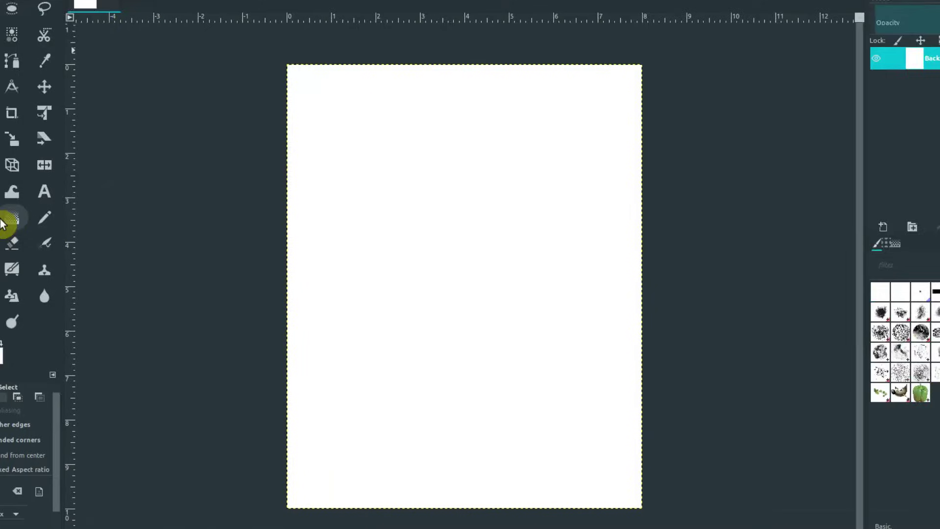
pyautogui.click(15, 245)
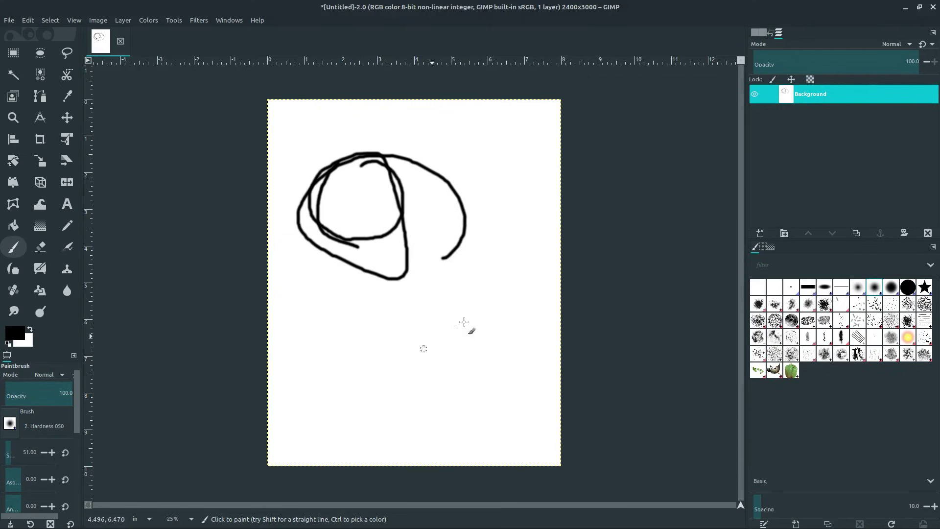
pyautogui.moveTo(472, 314); pyautogui.dragTo(439, 359)
pyautogui.moveTo(490, 330); pyautogui.dragTo(467, 367)
pyautogui.moveTo(430, 408); pyautogui.dragTo(504, 402)
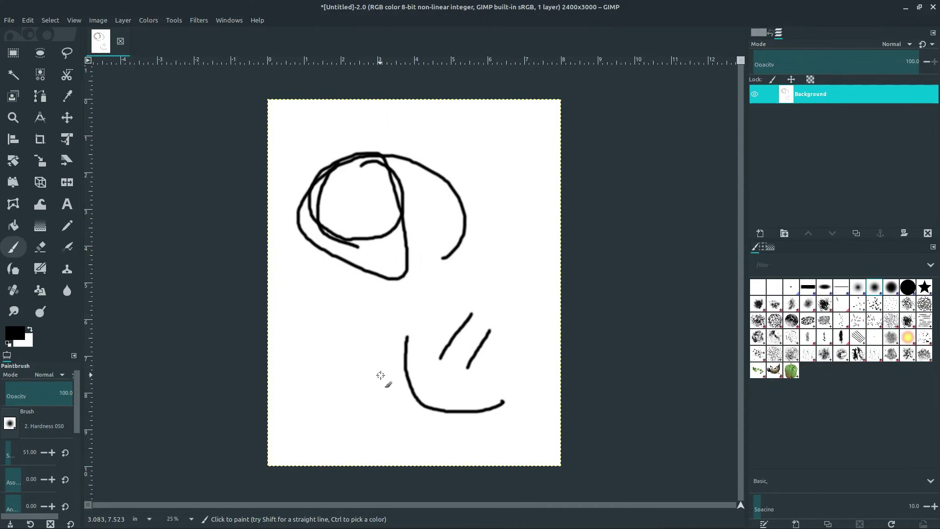
pyautogui.hotkey('ctrl', 'z')
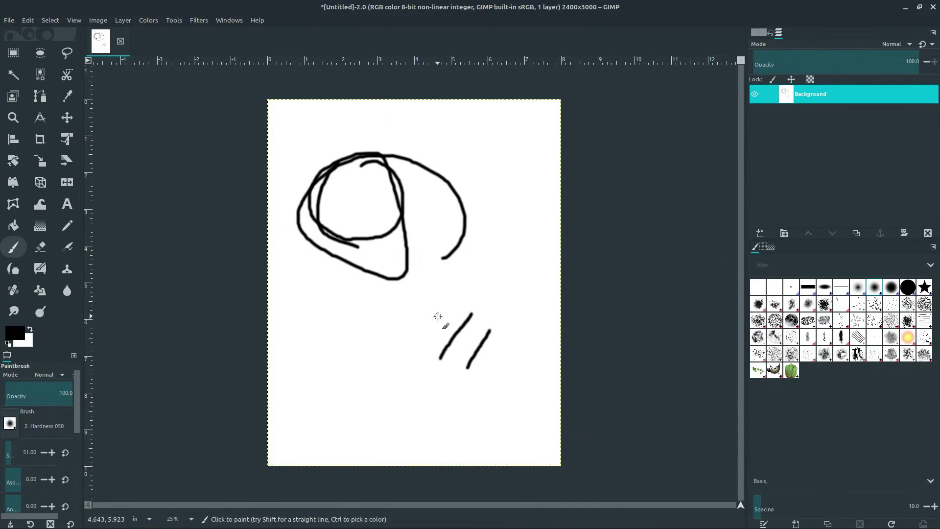
pyautogui.hotkey('ctrl', 'z')
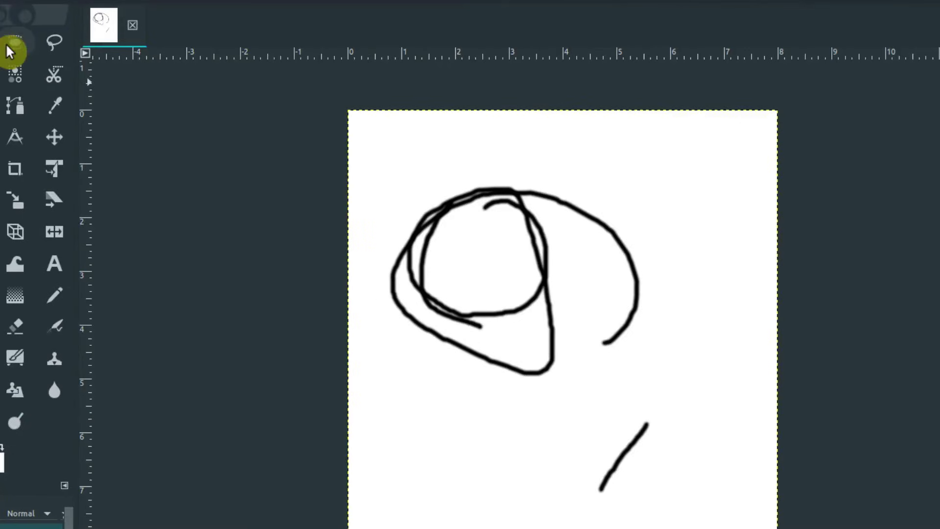
pyautogui.click(46, 27)
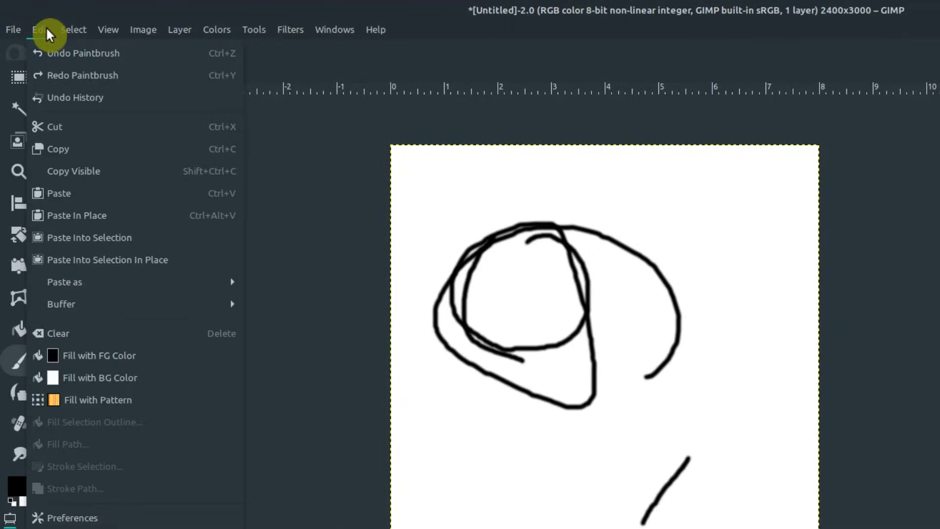
pyautogui.click(70, 53)
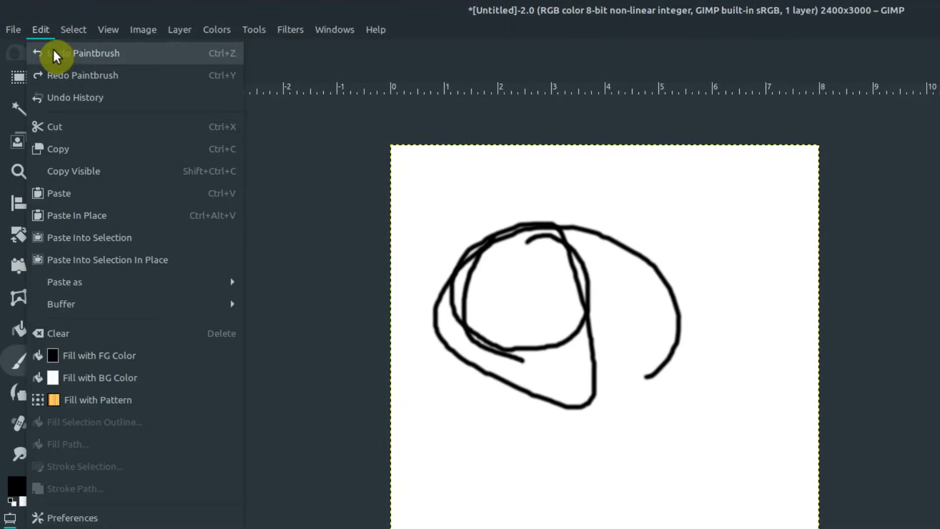
pyautogui.click(55, 54)
pyautogui.click(39, 29)
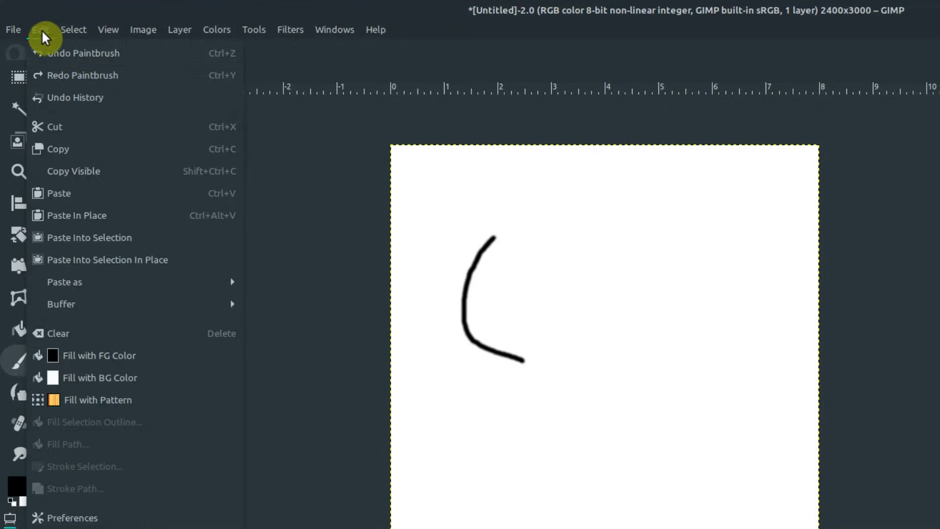
pyautogui.click(52, 53)
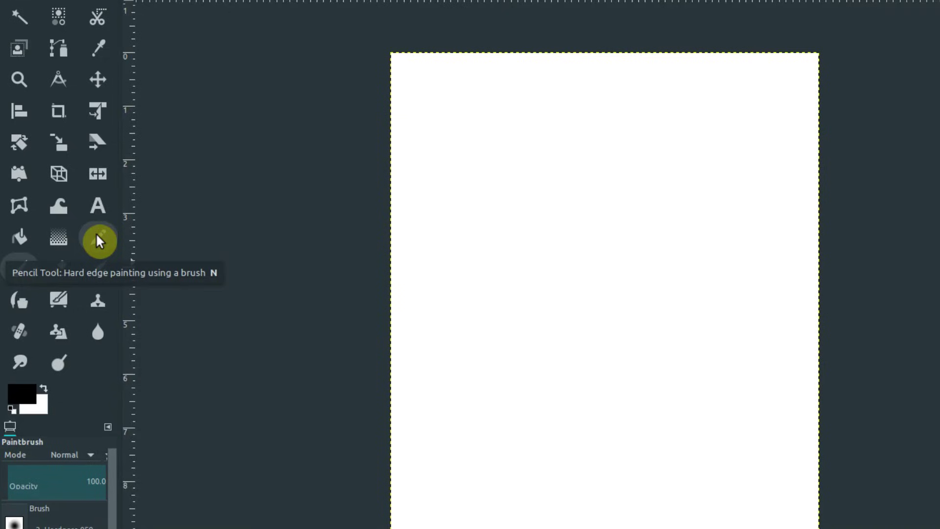
# With the Pencil, draw a long curve on the left and scribbled loops across the top
pyautogui.click(97, 236)
pyautogui.moveTo(640, 111)
pyautogui.mouseDown()
pyautogui.moveTo(491, 222)
pyautogui.moveTo(546, 370)
pyautogui.mouseUp()
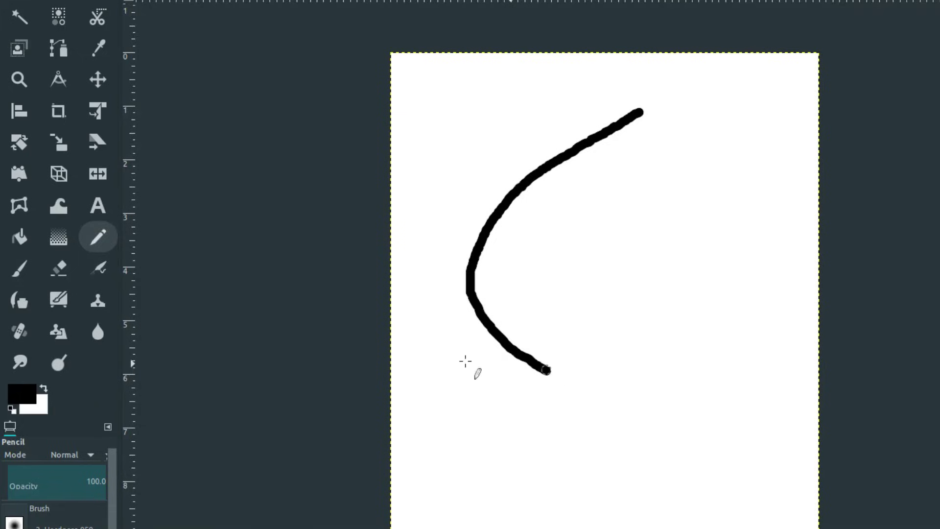
pyautogui.click(30, 141)
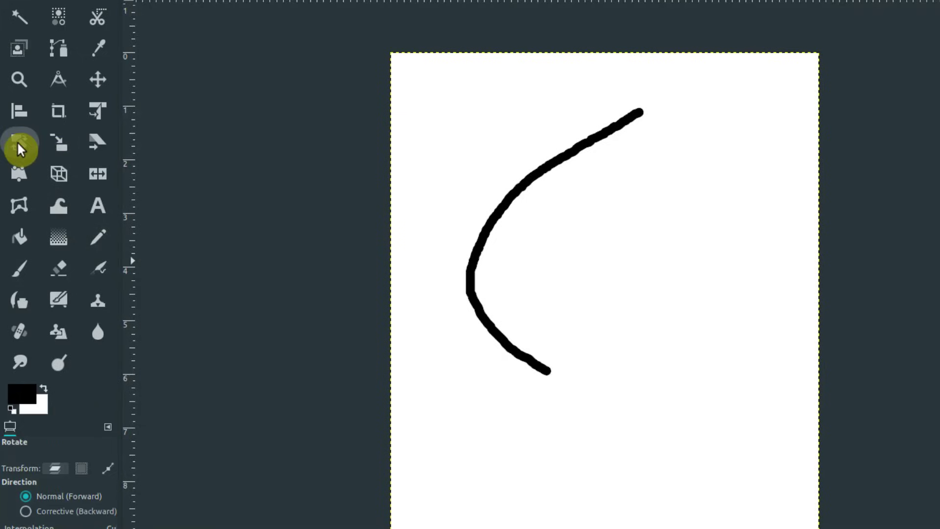
pyautogui.press('n')
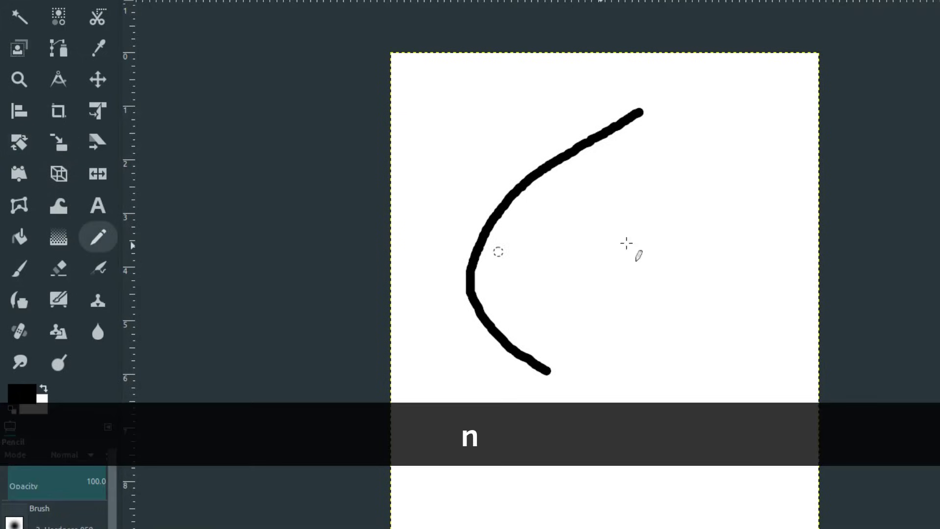
pyautogui.moveTo(611, 105)
pyautogui.mouseDown()
pyautogui.moveTo(689, 142)
pyautogui.moveTo(665, 208)
pyautogui.moveTo(775, 179)
pyautogui.mouseUp()
pyautogui.moveTo(538, 159); pyautogui.dragTo(744, 142)
pyautogui.moveTo(587, 108); pyautogui.dragTo(678, 133)
pyautogui.moveTo(524, 142); pyautogui.dragTo(622, 112)
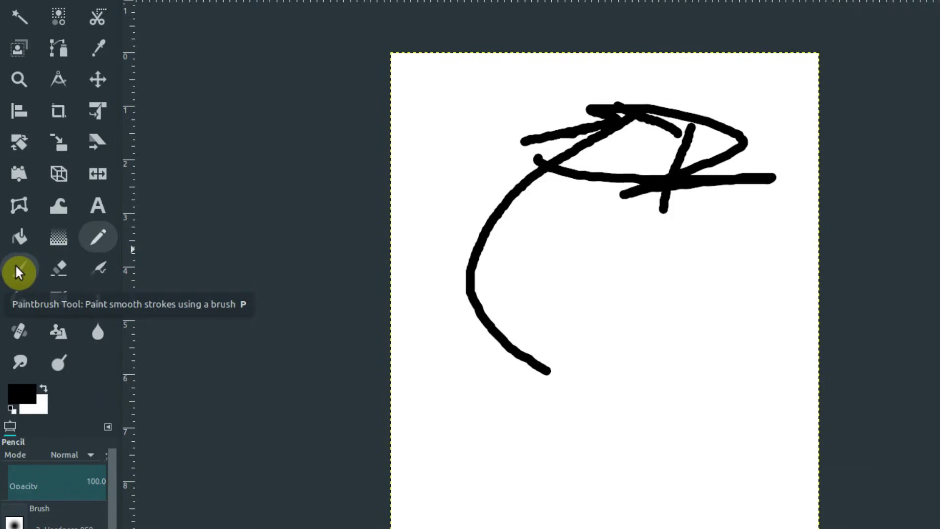
# With the Paintbrush, paint four thin diagonal strokes in the lower middle
pyautogui.press('p')
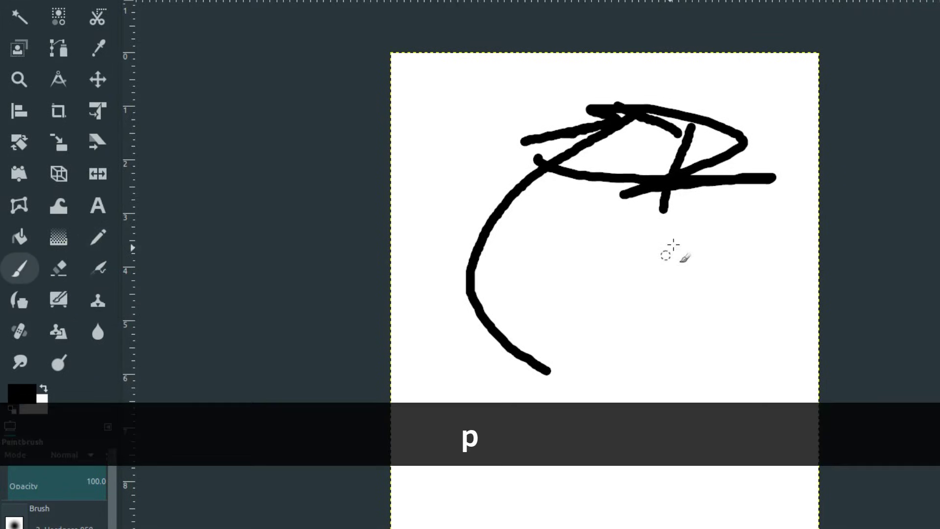
pyautogui.moveTo(679, 239)
pyautogui.mouseDown()
pyautogui.moveTo(607, 337)
pyautogui.moveTo(629, 320)
pyautogui.mouseUp()
pyautogui.moveTo(626, 277); pyautogui.dragTo(578, 338)
pyautogui.moveTo(600, 246); pyautogui.dragTo(573, 306)
pyautogui.moveTo(584, 249); pyautogui.dragTo(545, 323)
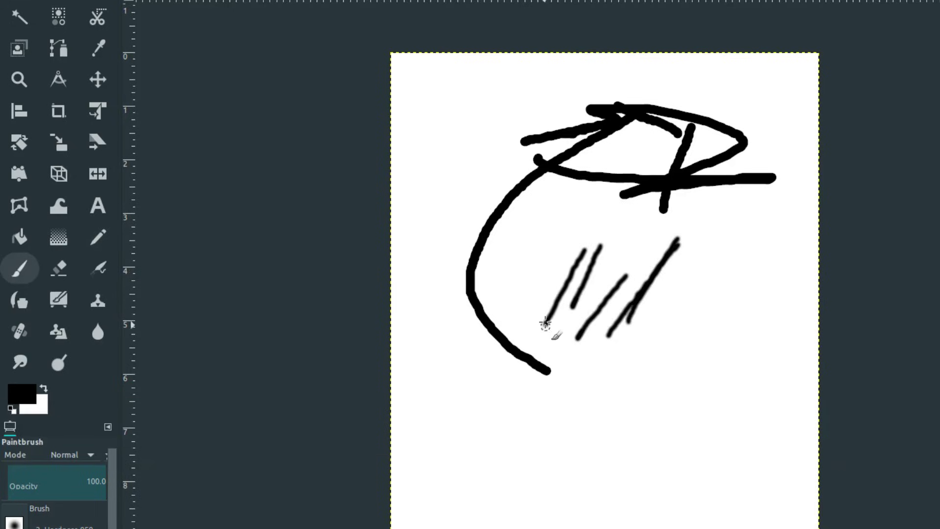
# Back on the Pencil, draw three bold diagonal strokes at the lower right
pyautogui.press('n')
pyautogui.moveTo(751, 273); pyautogui.dragTo(673, 400)
pyautogui.moveTo(717, 284); pyautogui.dragTo(690, 348)
pyautogui.moveTo(700, 283)
pyautogui.mouseDown()
pyautogui.moveTo(671, 367)
pyautogui.moveTo(666, 354)
pyautogui.mouseUp()
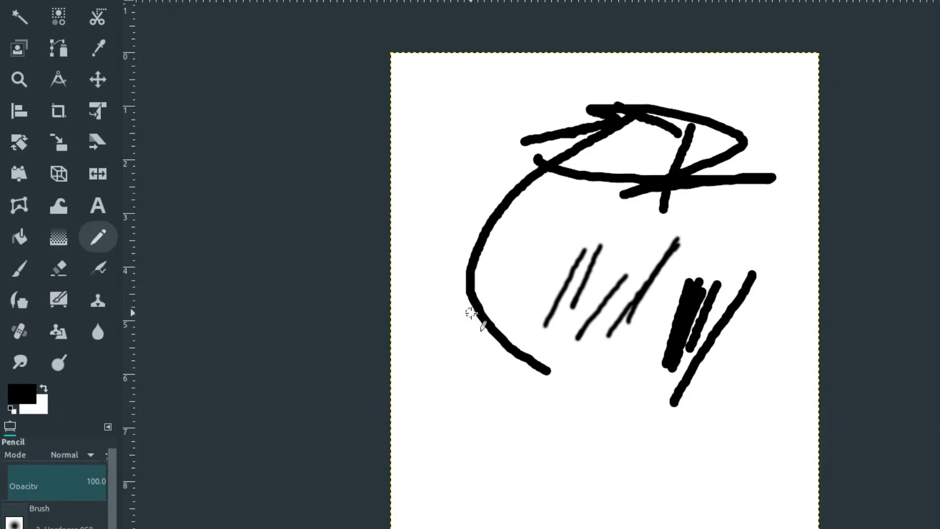
# Use the Eraser to wipe the tops of the soft paintbrush diagonals
pyautogui.click(60, 269)
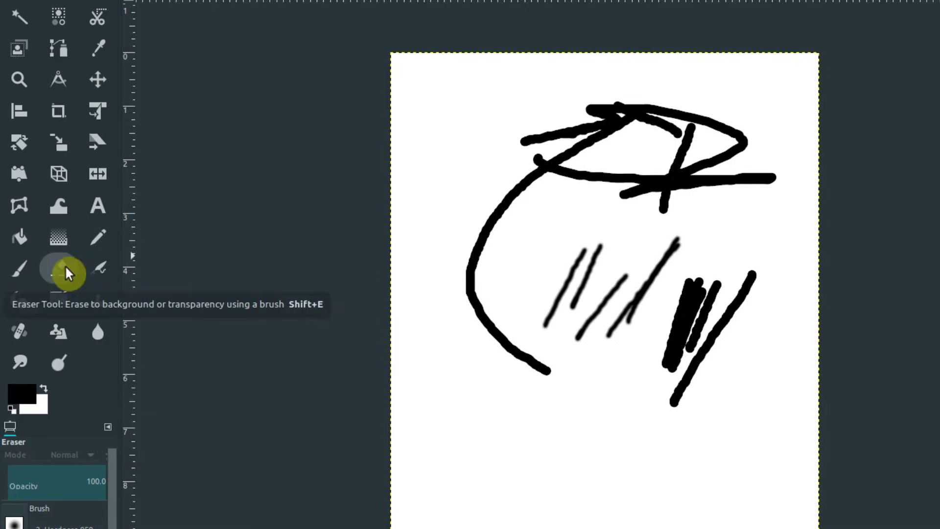
pyautogui.moveTo(593, 240); pyautogui.dragTo(575, 267)
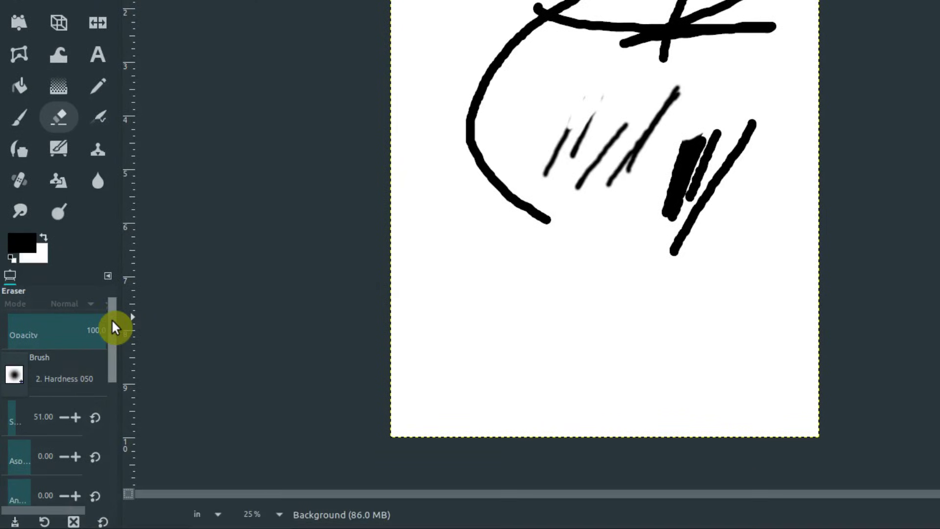
pyautogui.moveTo(110, 319)
pyautogui.mouseDown()
pyautogui.moveTo(109, 367)
pyautogui.moveTo(112, 336)
pyautogui.mouseUp()
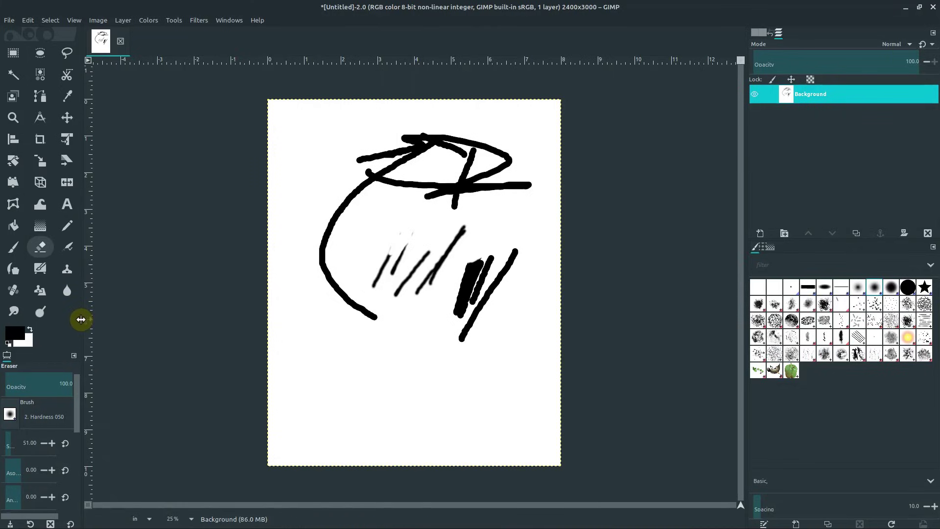
# Drag the divider to widen the left dock, then narrow it slightly so the eraser options fit
pyautogui.moveTo(81, 319); pyautogui.dragTo(173, 317)
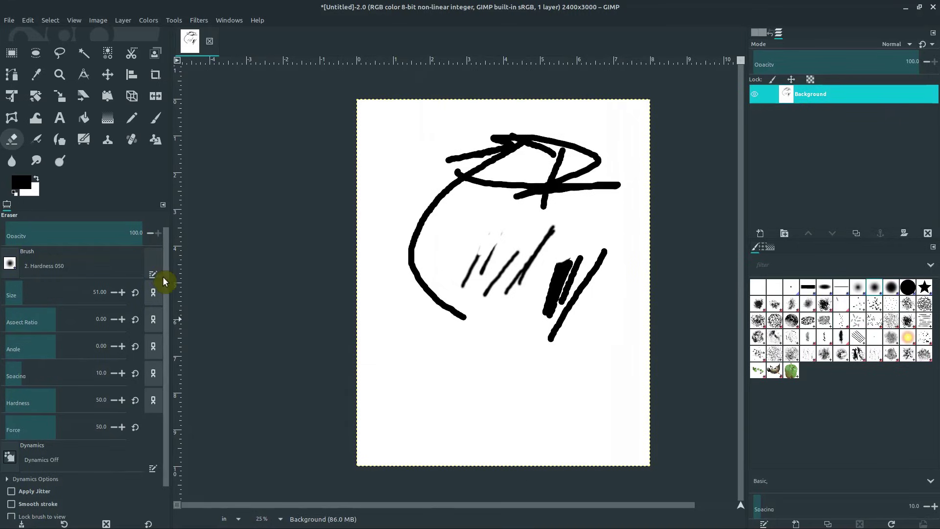
pyautogui.moveTo(172, 279)
pyautogui.mouseDown()
pyautogui.moveTo(335, 278)
pyautogui.moveTo(165, 294)
pyautogui.mouseUp()
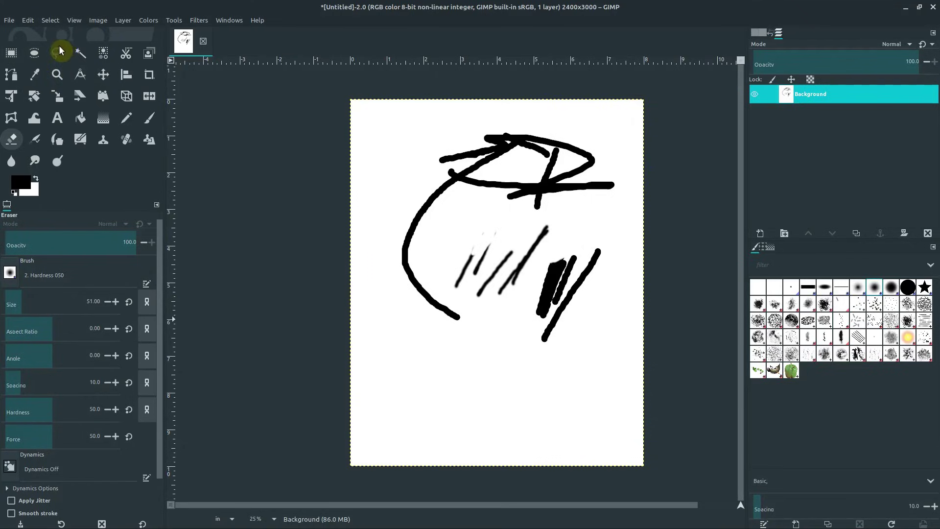
pyautogui.moveTo(165, 234); pyautogui.dragTo(145, 236)
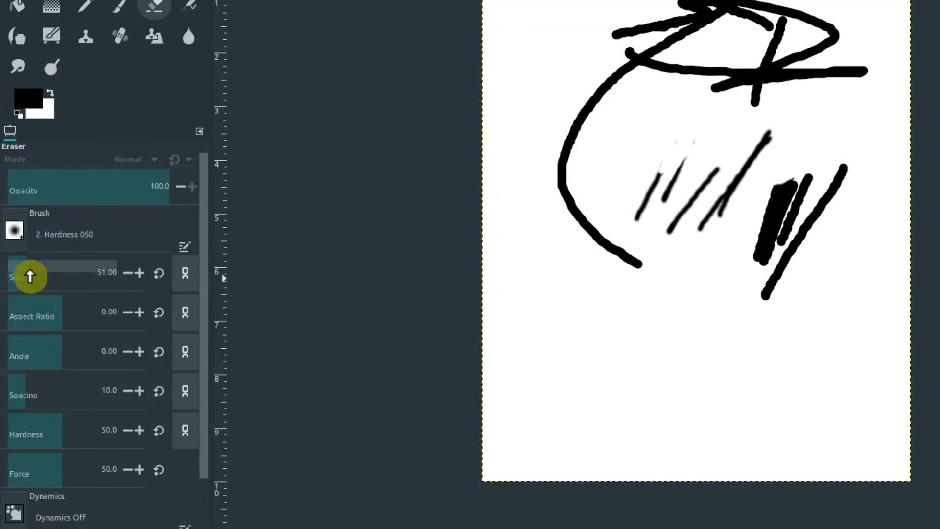
# Set the eraser size to 100
pyautogui.click(138, 273)
pyautogui.click(138, 273)
pyautogui.click(138, 273)
pyautogui.click(138, 273)
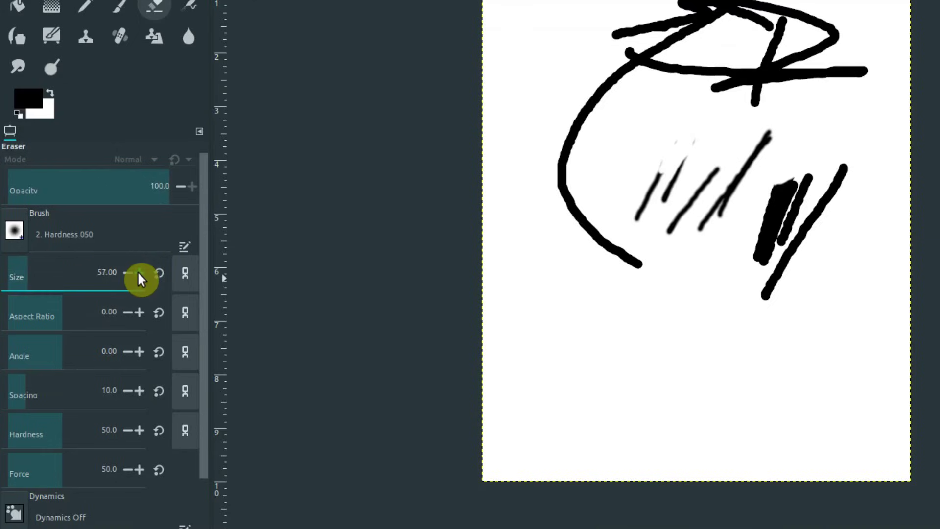
pyautogui.click(138, 273)
pyautogui.click(138, 273)
pyautogui.click(126, 274)
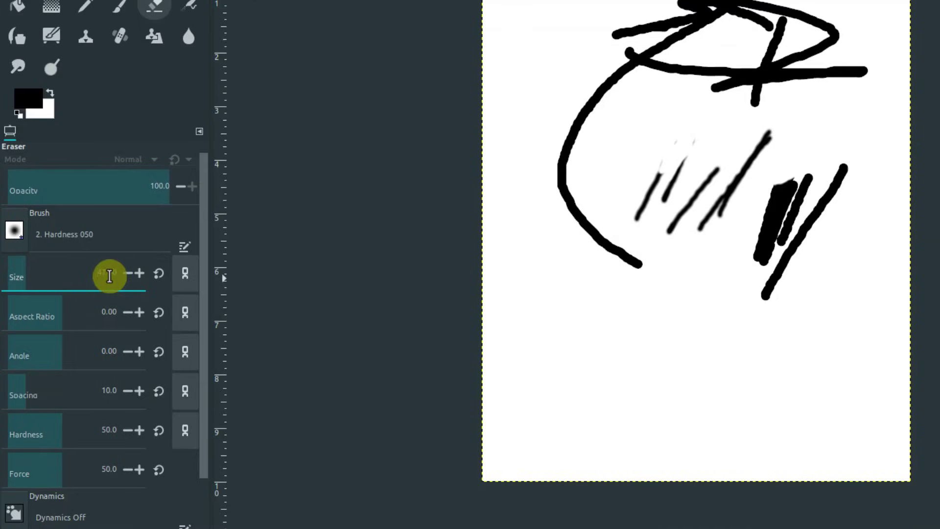
pyautogui.scroll(-5, 110, 275)
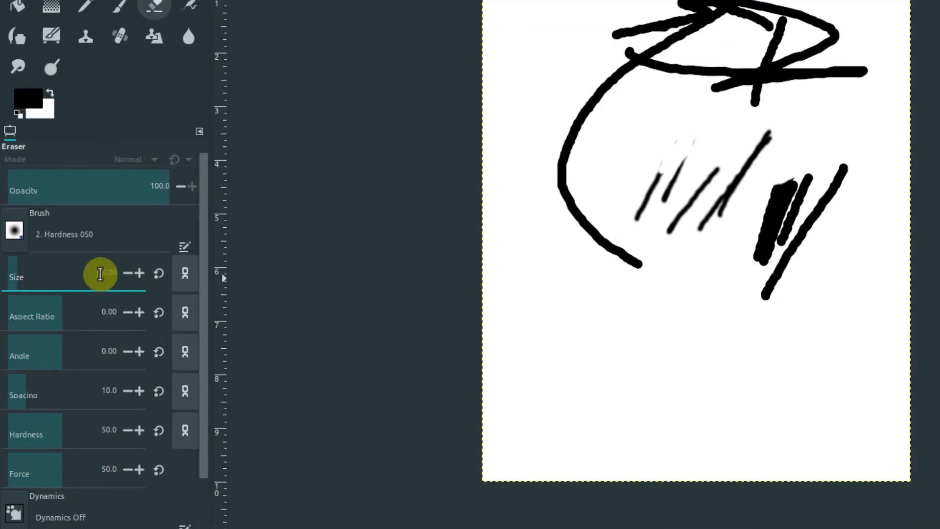
pyautogui.click(114, 273)
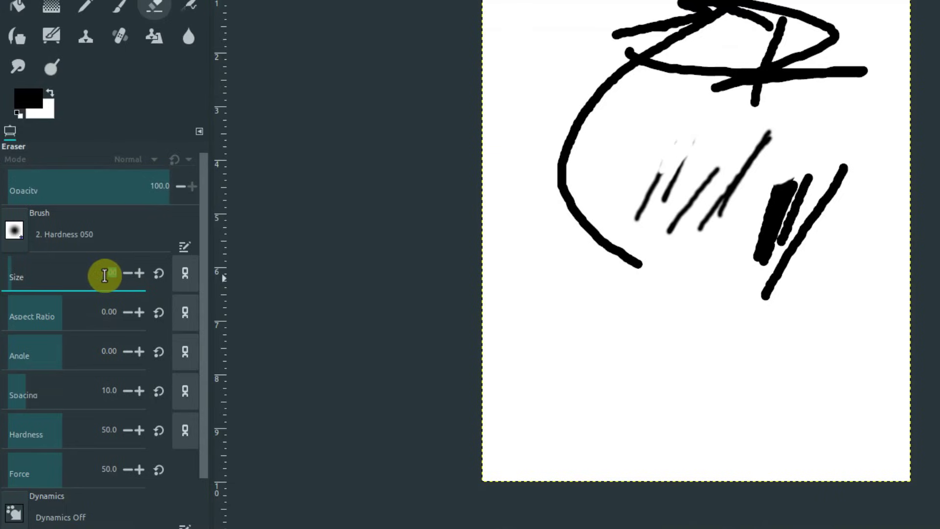
pyautogui.press('F12')
pyautogui.press('BackSpace')
pyautogui.press('BackSpace')
pyautogui.press('BackSpace')
pyautogui.press('BackSpace')
pyautogui.write('100')
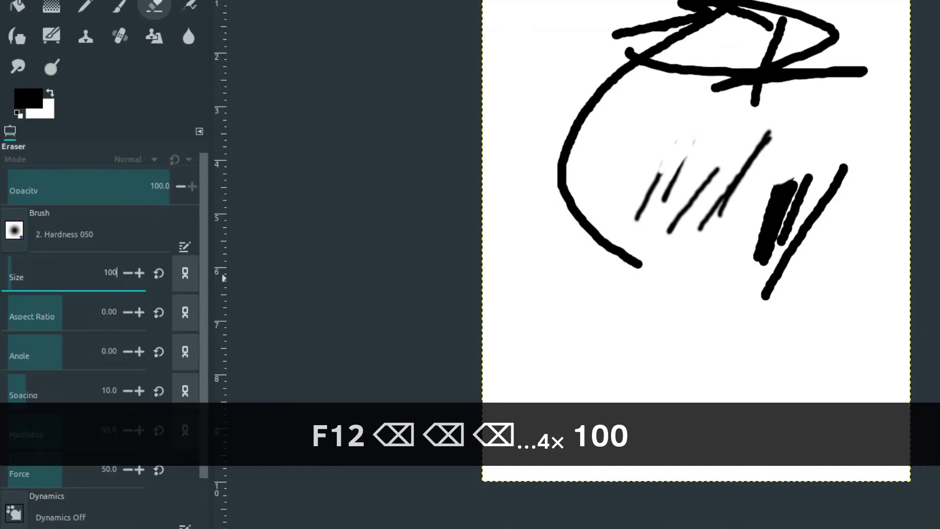
pyautogui.press('Return')
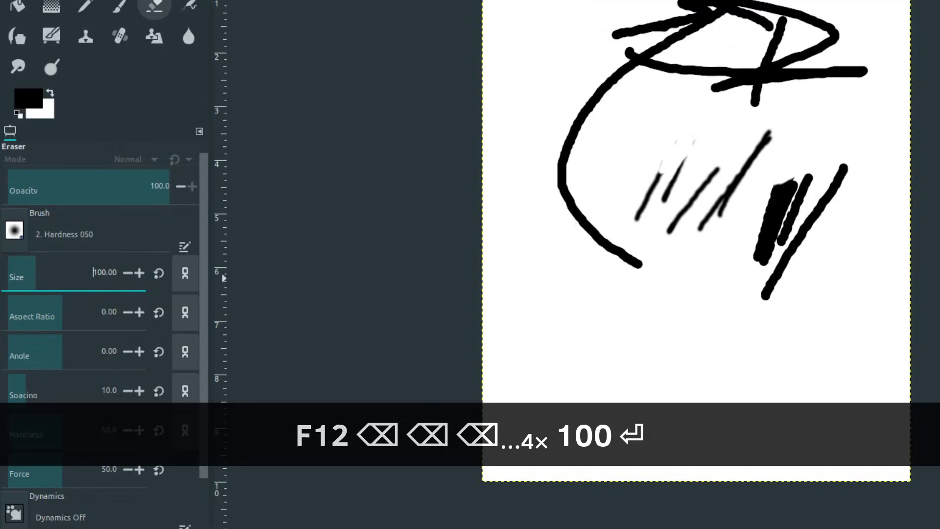
# Erase the big curve's lower tail, then enlarge the eraser to about 162 and wipe its lower-left portion
pyautogui.click(635, 264)
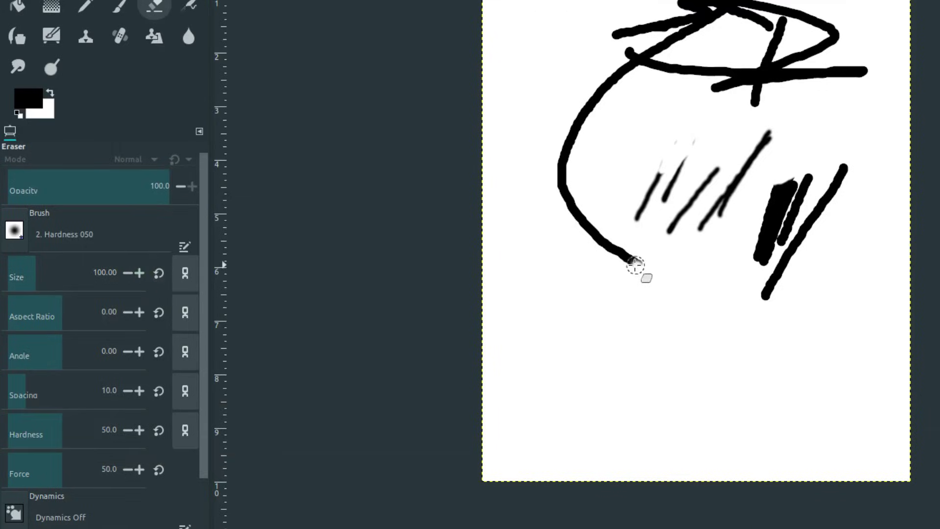
pyautogui.moveTo(608, 243); pyautogui.dragTo(592, 242)
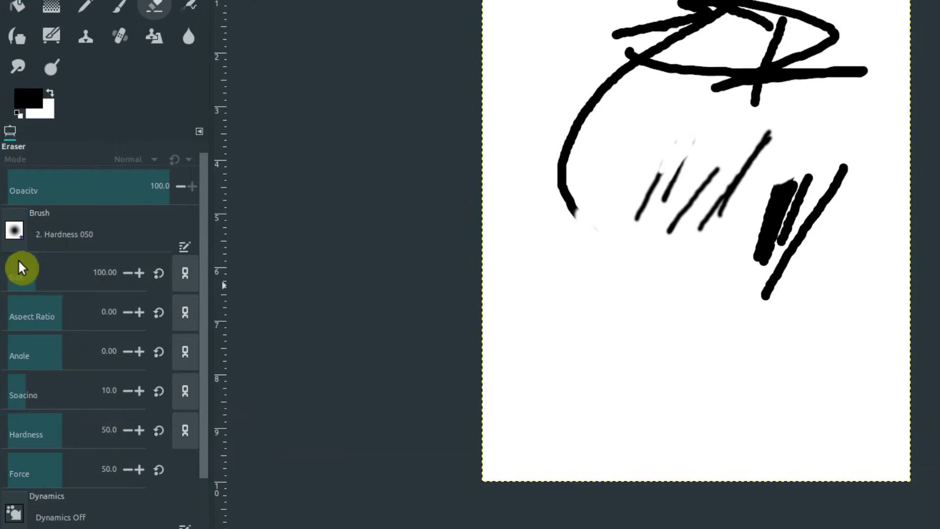
pyautogui.click(66, 275)
pyautogui.moveTo(66, 275)
pyautogui.mouseDown()
pyautogui.moveTo(55, 273)
pyautogui.moveTo(74, 286)
pyautogui.mouseUp()
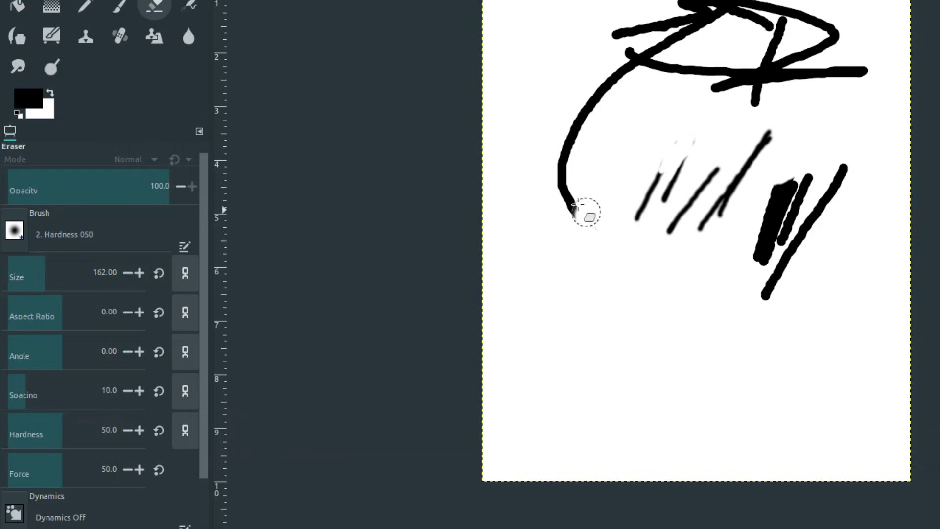
pyautogui.moveTo(586, 210)
pyautogui.mouseDown()
pyautogui.moveTo(561, 151)
pyautogui.moveTo(587, 97)
pyautogui.mouseUp()
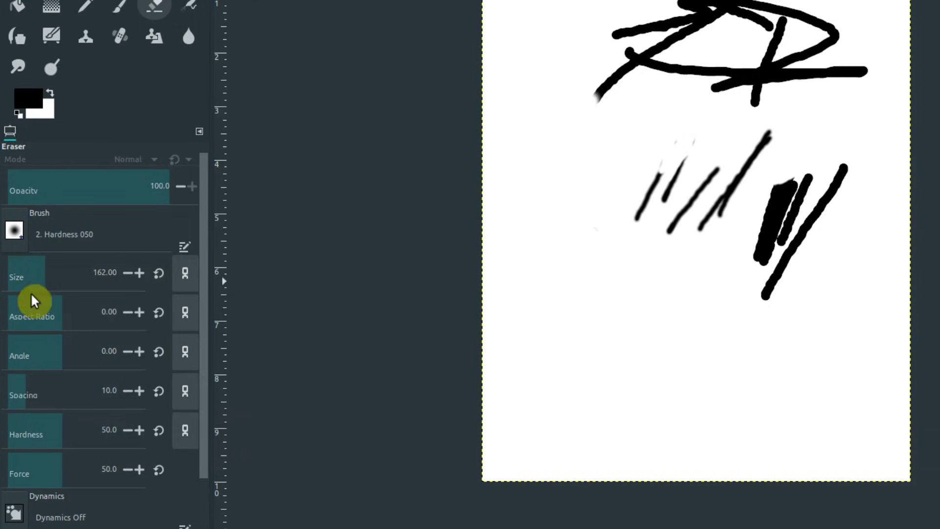
# Enlarge the eraser to about 439 and erase the thick black diagonal strokes on the right
pyautogui.click(43, 268)
pyautogui.moveTo(44, 268)
pyautogui.mouseDown()
pyautogui.moveTo(180, 272)
pyautogui.moveTo(69, 278)
pyautogui.moveTo(351, 277)
pyautogui.mouseUp()
pyautogui.moveTo(708, 278)
pyautogui.mouseDown()
pyautogui.moveTo(763, 218)
pyautogui.moveTo(789, 215)
pyautogui.moveTo(809, 159)
pyautogui.moveTo(794, 186)
pyautogui.moveTo(791, 264)
pyautogui.moveTo(835, 202)
pyautogui.moveTo(718, 228)
pyautogui.moveTo(751, 171)
pyautogui.moveTo(726, 165)
pyautogui.moveTo(665, 195)
pyautogui.moveTo(678, 162)
pyautogui.moveTo(740, 147)
pyautogui.mouseUp()
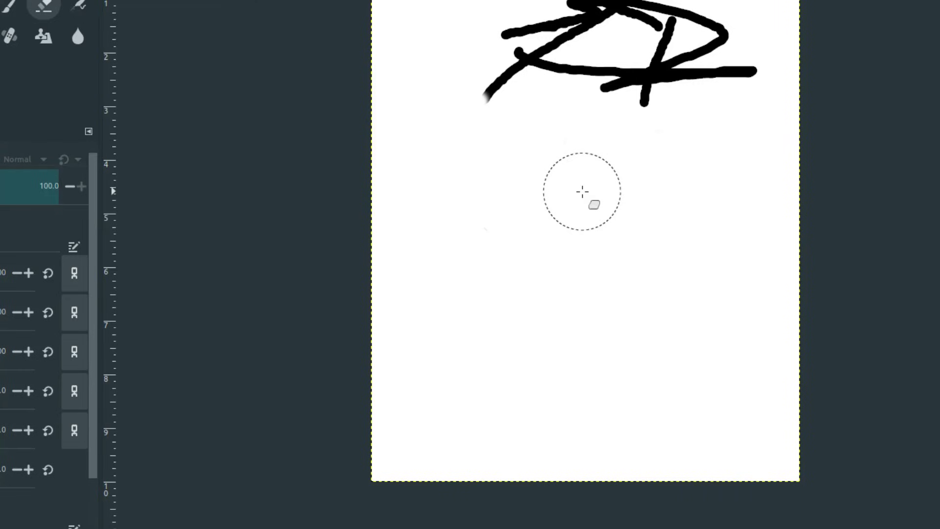
# Toggle undo and redo of the erase several times, finishing with the lower strokes erased
pyautogui.hotkey('ctrl', 'z')
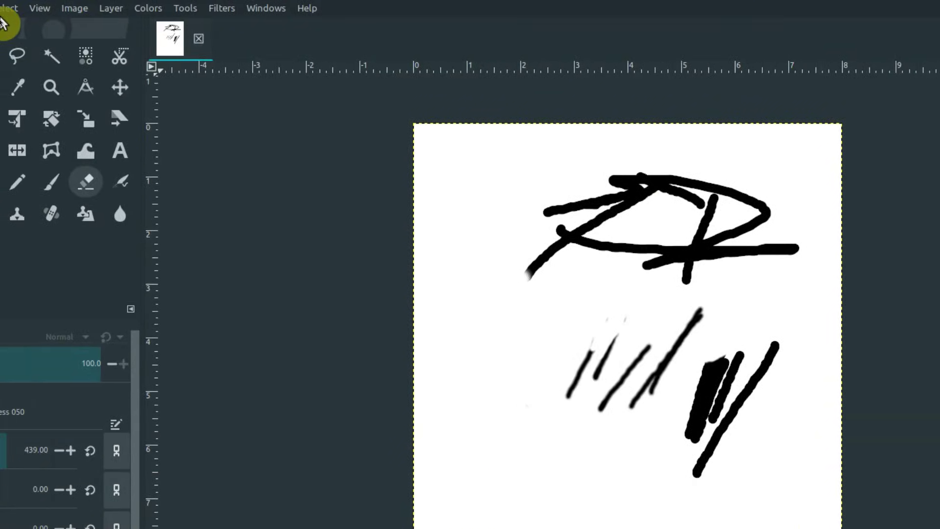
pyautogui.click(34, 9)
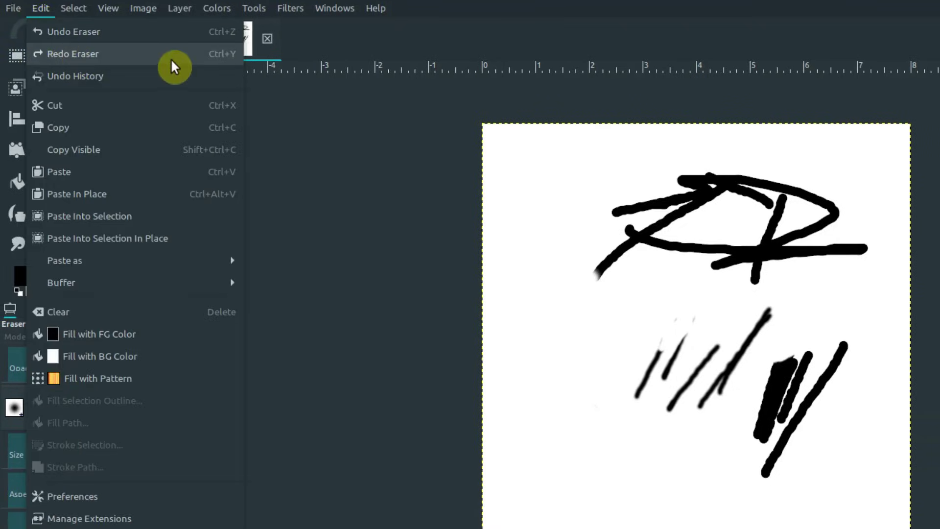
pyautogui.click(66, 52)
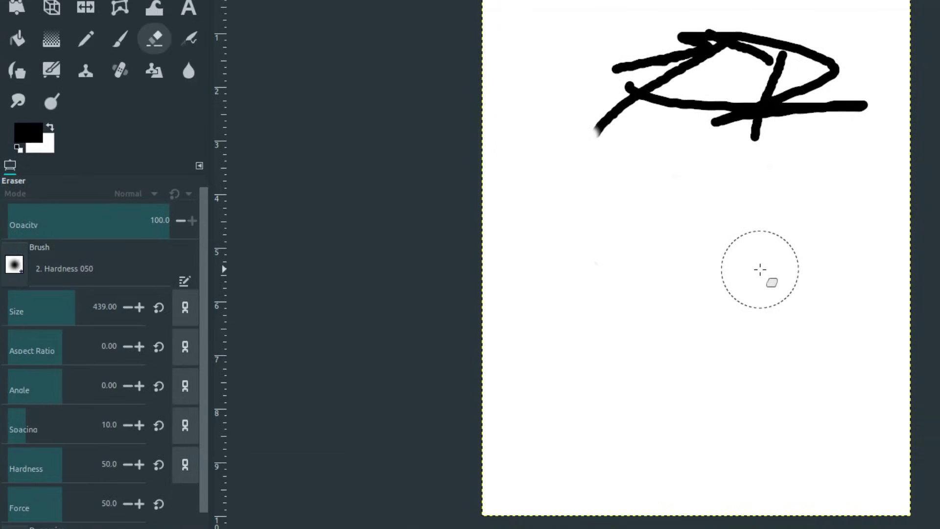
pyautogui.hotkey('ctrl', 'z')
pyautogui.hotkey('ctrl', 'y')
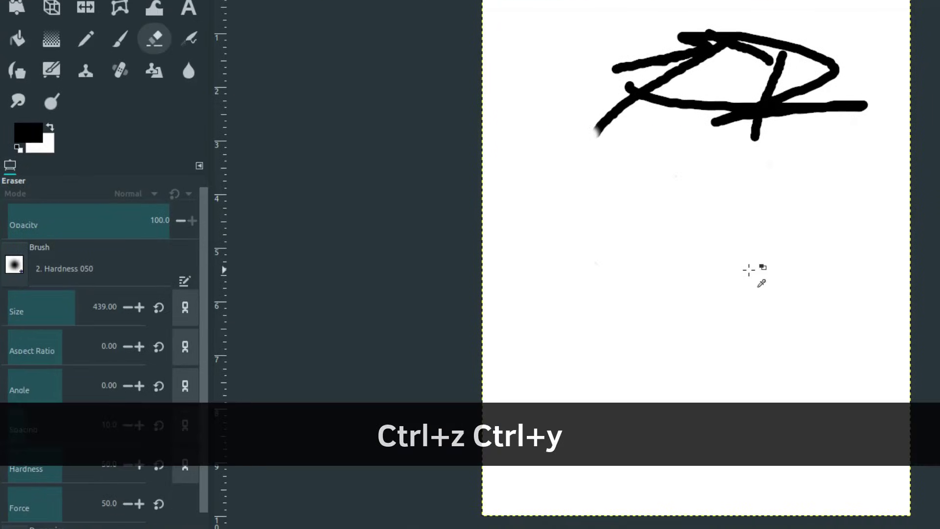
pyautogui.hotkey('ctrl', 'z')
pyautogui.hotkey('ctrl', 'y')
pyautogui.hotkey('ctrl', 'z')
pyautogui.hotkey('ctrl', 'y')
pyautogui.hotkey('ctrl', 'z')
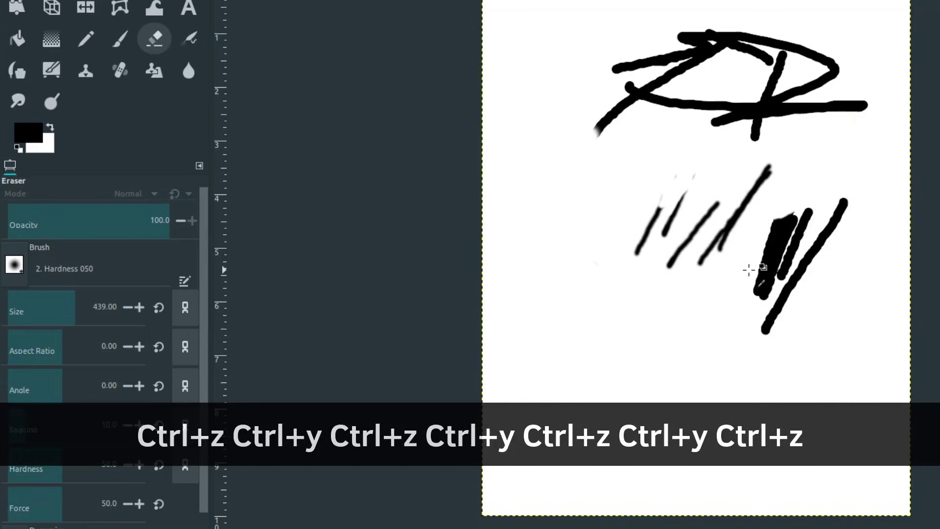
pyautogui.hotkey('ctrl', 'y')
pyautogui.hotkey('ctrl', 'z')
pyautogui.hotkey('ctrl', 'y')
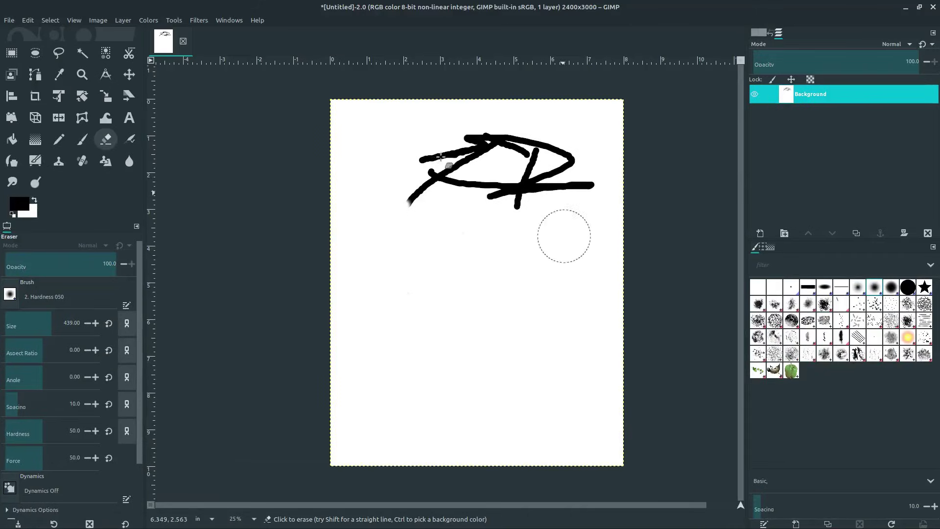
# Bring up the Undo History list in the dock
pyautogui.click(775, 36)
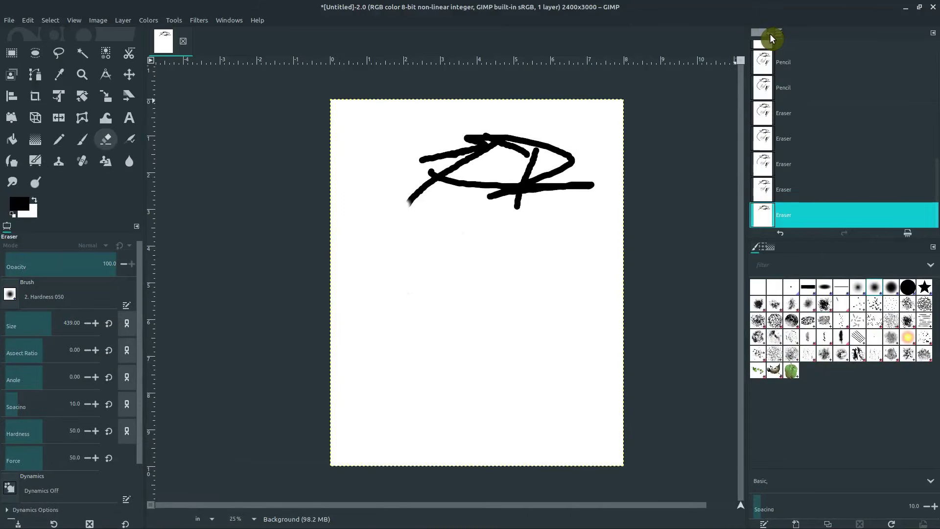
pyautogui.scroll(5, 802, 162)
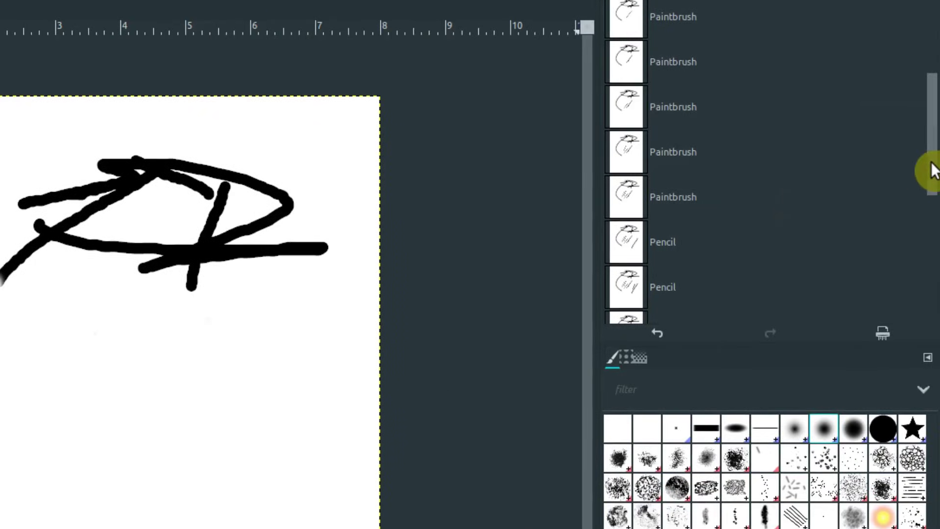
pyautogui.moveTo(933, 170)
pyautogui.mouseDown()
pyautogui.moveTo(925, 116)
pyautogui.moveTo(770, 52)
pyautogui.mouseUp()
pyautogui.moveTo(932, 52); pyautogui.dragTo(925, 113)
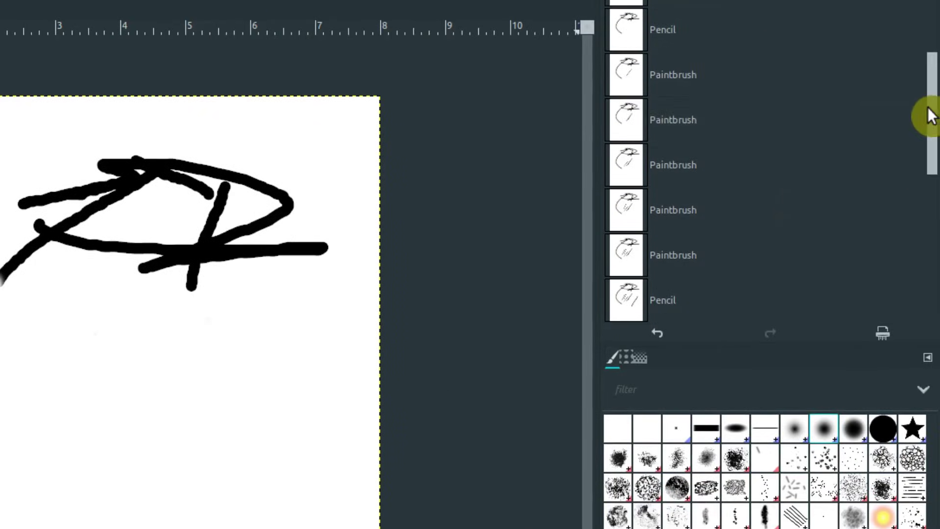
# Revert to the earlier Paintbrush entry, restoring the long curve and thin diagonal stroke
pyautogui.click(635, 119)
pyautogui.click(667, 78)
pyautogui.click(632, 122)
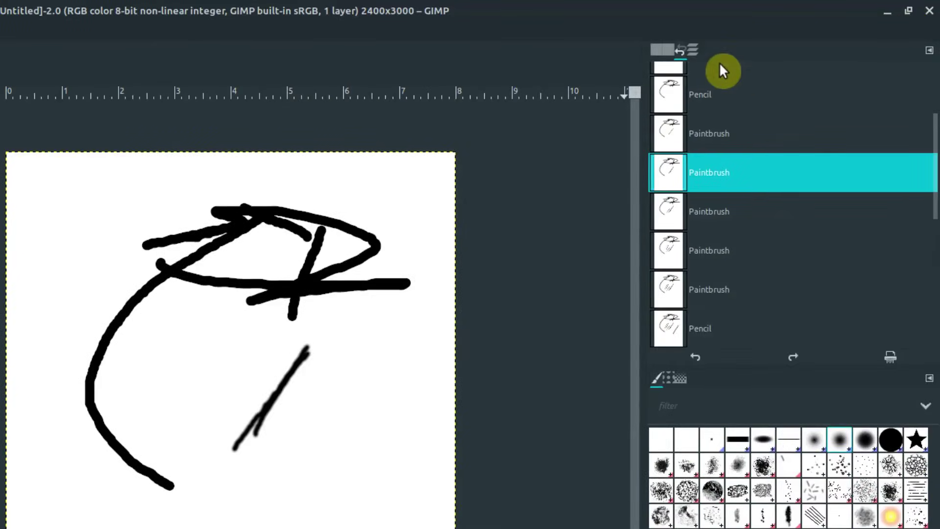
pyautogui.scroll(3, 690, 48)
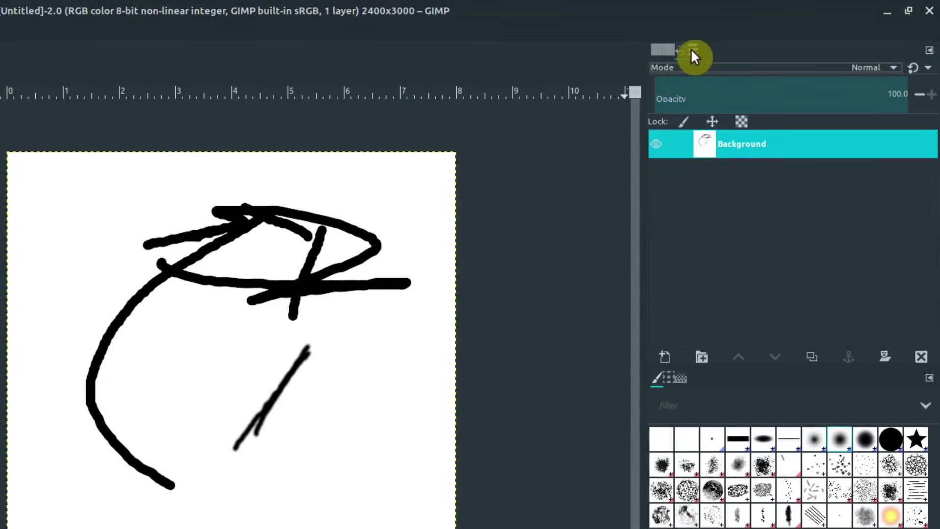
pyautogui.scroll(-3, 681, 48)
pyautogui.scroll(3, 666, 49)
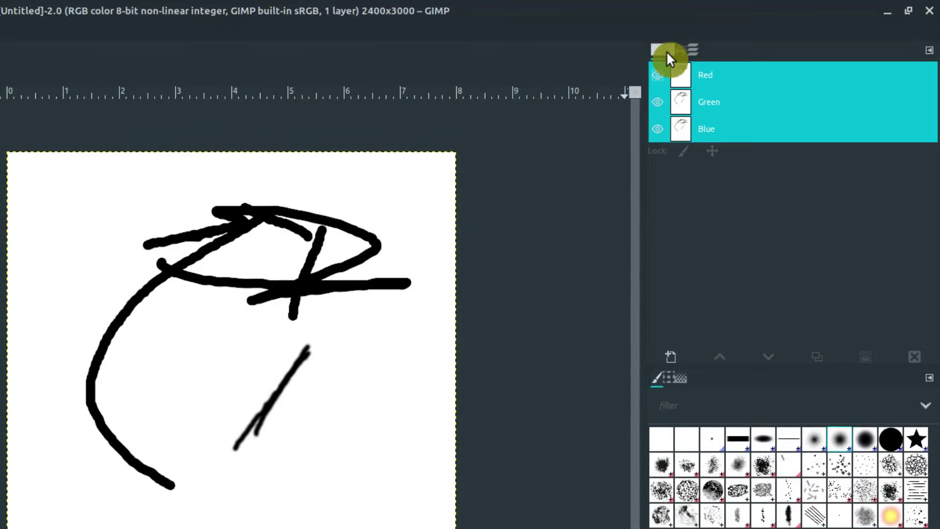
pyautogui.scroll(-3, 683, 49)
pyautogui.scroll(1, 690, 48)
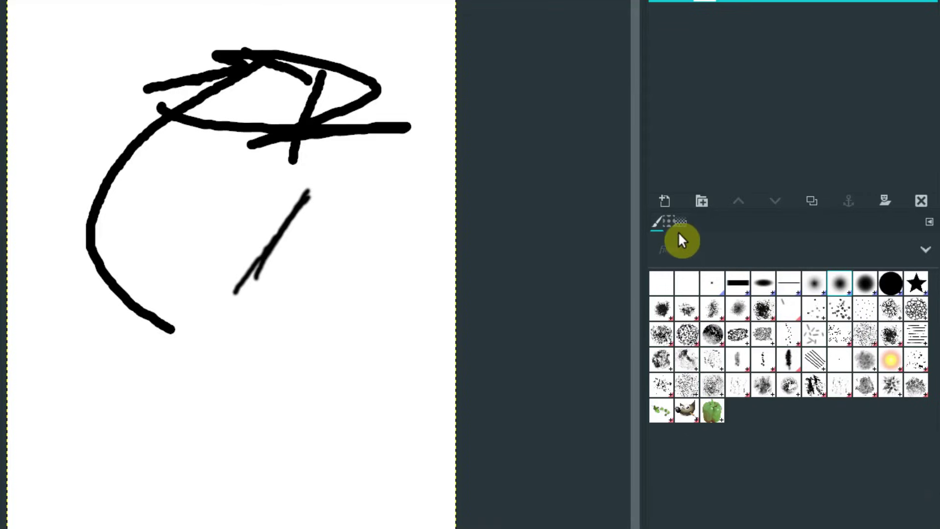
pyautogui.scroll(-2, 670, 224)
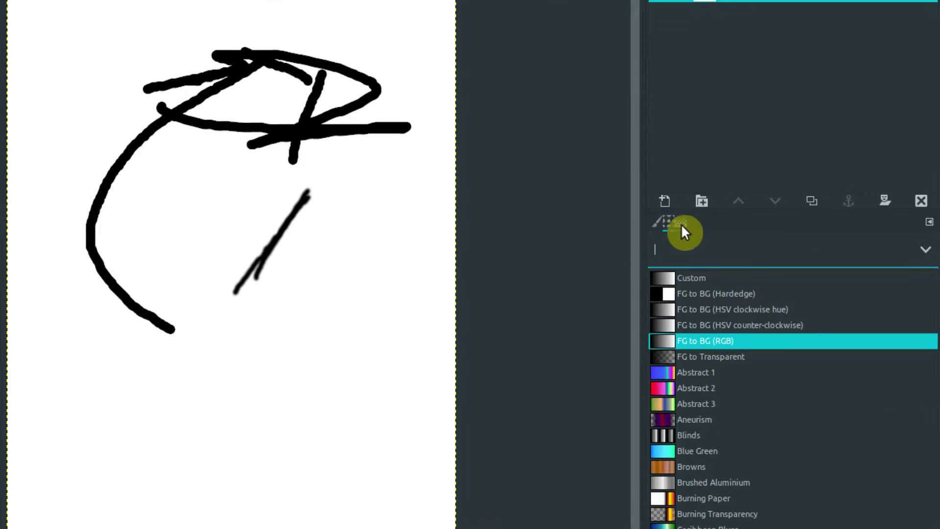
pyautogui.scroll(2, 670, 225)
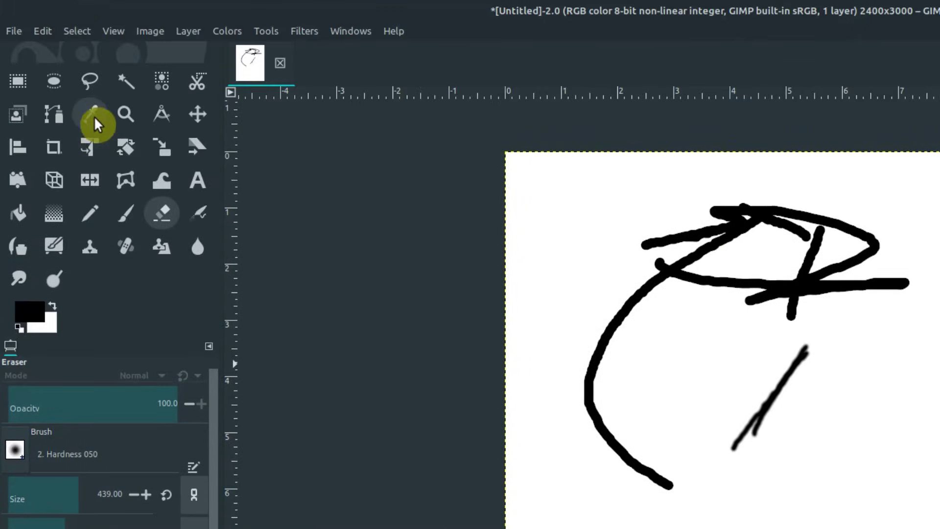
# Pick the Zoom tool and zoom in tightly on a small patch of the sketch
pyautogui.click(94, 116)
pyautogui.click(116, 113)
pyautogui.click(118, 154)
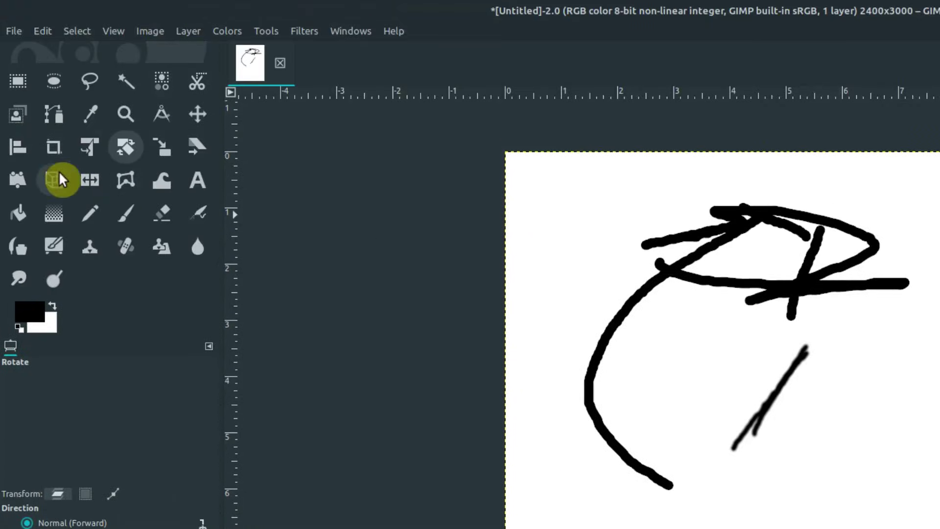
pyautogui.click(126, 113)
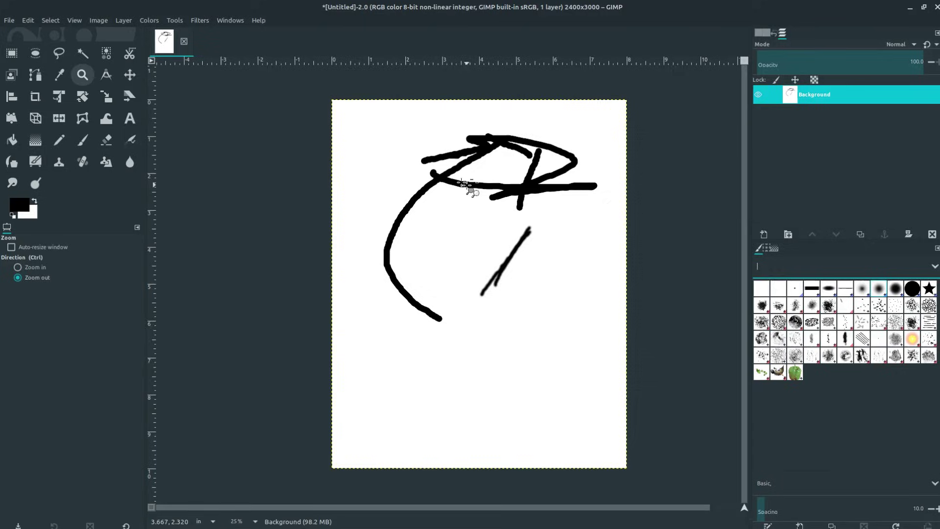
pyautogui.click(494, 199)
pyautogui.click(494, 199)
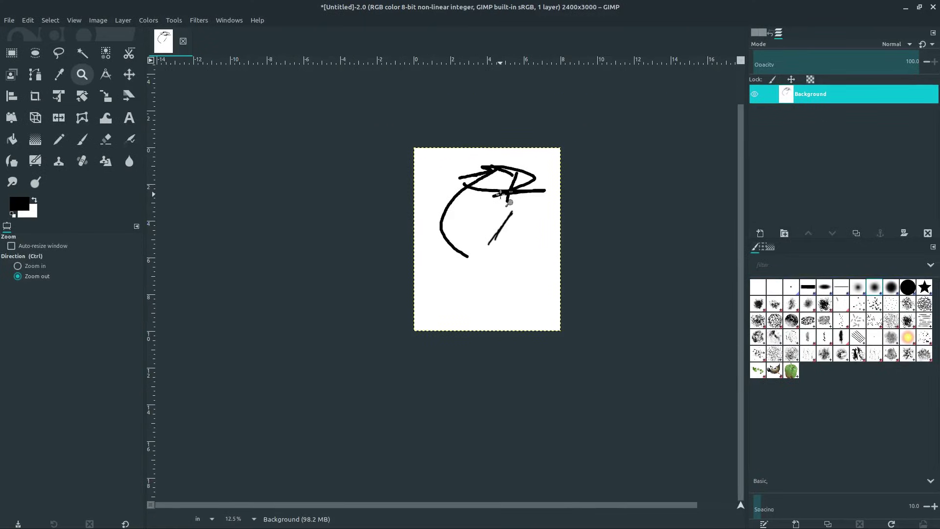
pyautogui.click(494, 199)
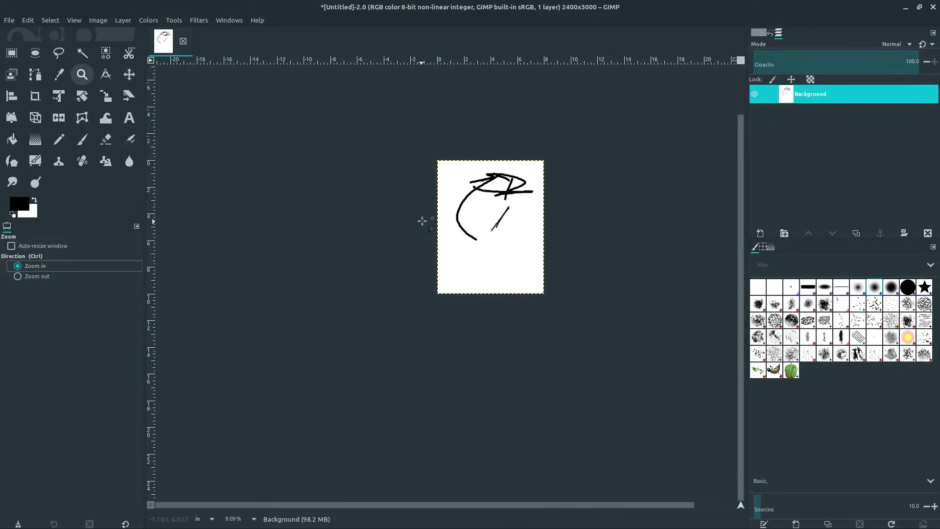
pyautogui.click(490, 205)
pyautogui.click(504, 188)
pyautogui.moveTo(520, 161); pyautogui.dragTo(525, 165)
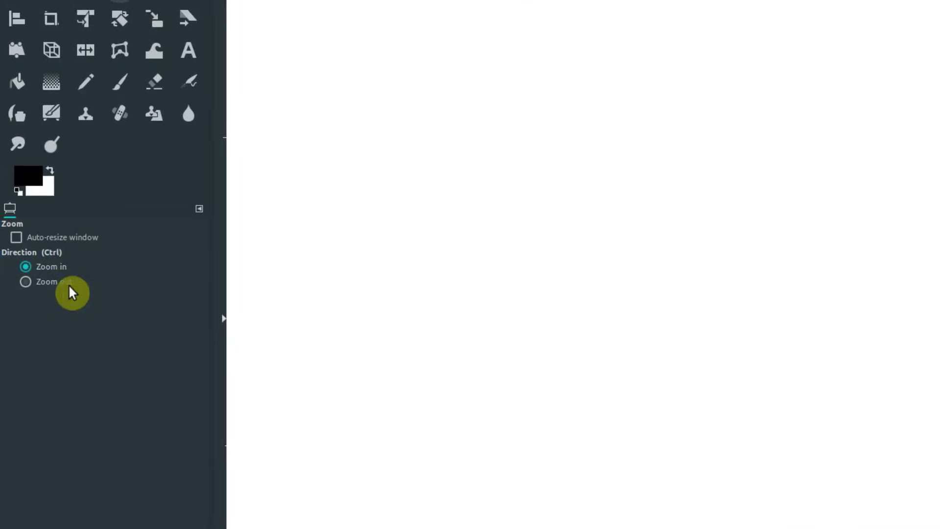
# Set the Zoom direction to Zoom out and step back out to 66.7%
pyautogui.click(25, 282)
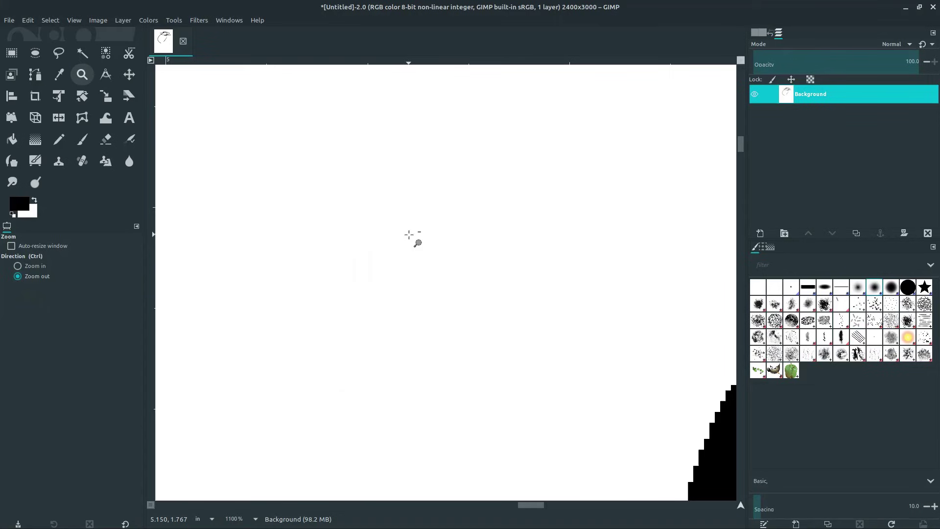
pyautogui.click(597, 221)
pyautogui.click(536, 248)
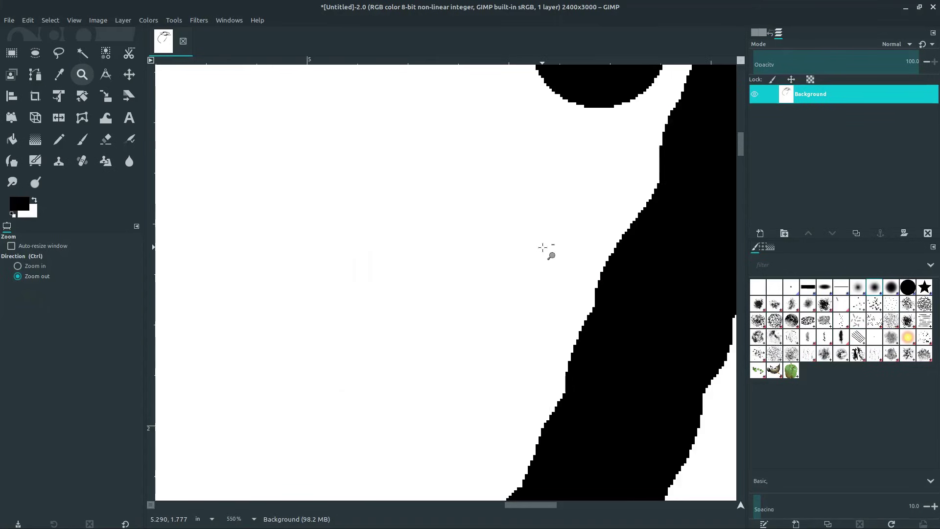
pyautogui.click(544, 248)
pyautogui.click(584, 211)
pyautogui.click(585, 201)
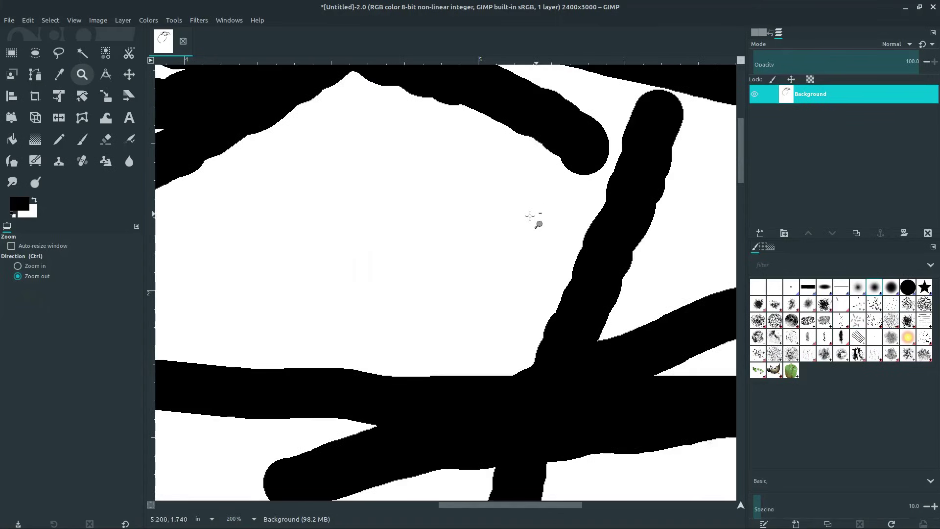
pyautogui.click(530, 216)
pyautogui.click(538, 220)
pyautogui.click(513, 223)
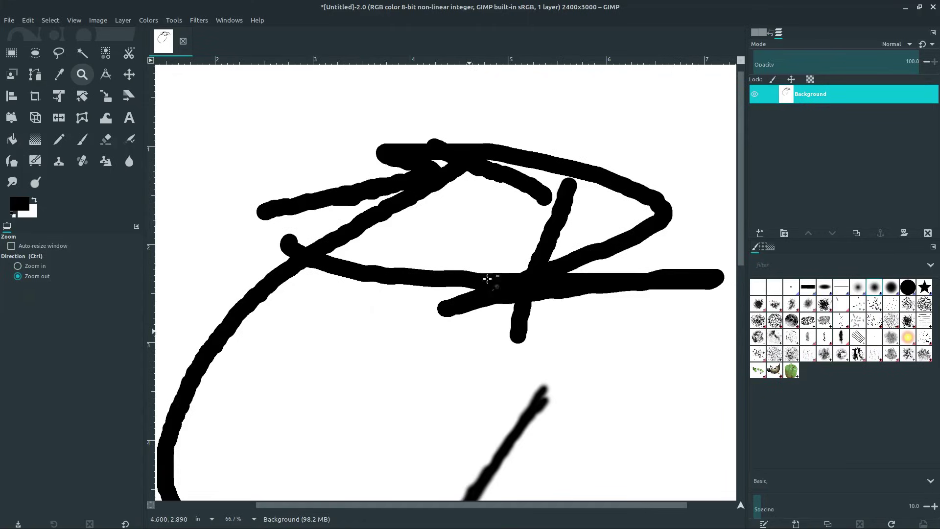
# With the Pencil at size 439, stamp and drag huge black blobs over the top strokes
pyautogui.click(59, 140)
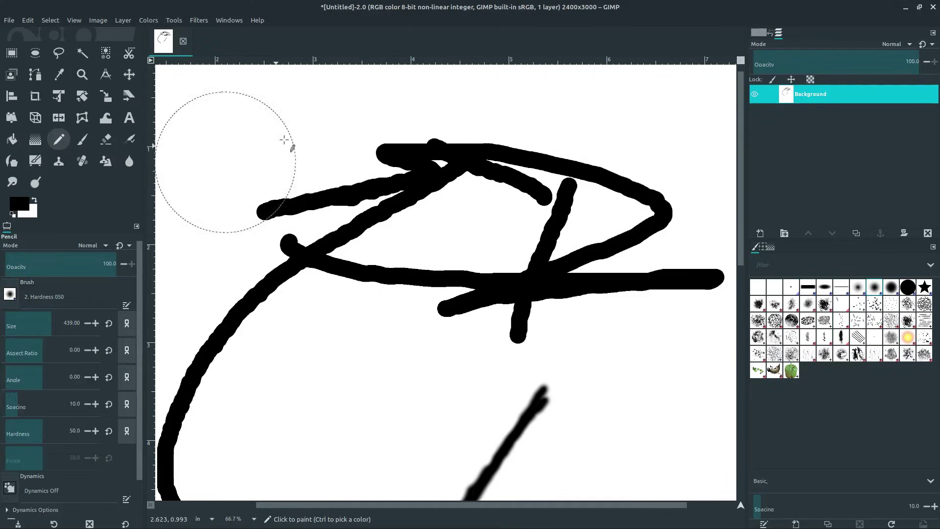
pyautogui.click(275, 133)
pyautogui.moveTo(268, 141)
pyautogui.mouseDown()
pyautogui.moveTo(256, 168)
pyautogui.moveTo(266, 206)
pyautogui.moveTo(323, 221)
pyautogui.mouseUp()
pyautogui.click(482, 171)
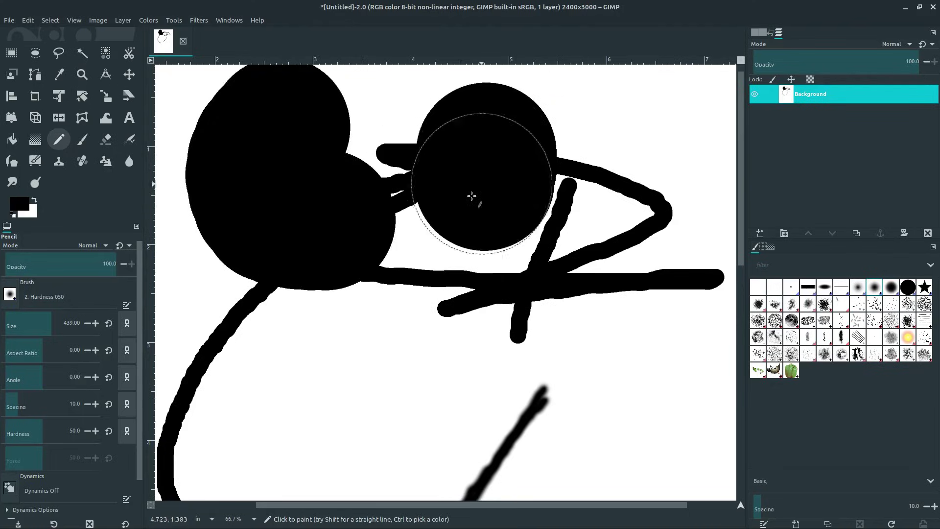
pyautogui.moveTo(637, 217)
pyautogui.mouseDown()
pyautogui.moveTo(618, 226)
pyautogui.moveTo(616, 196)
pyautogui.moveTo(564, 180)
pyautogui.moveTo(476, 190)
pyautogui.moveTo(431, 177)
pyautogui.moveTo(221, 244)
pyautogui.mouseUp()
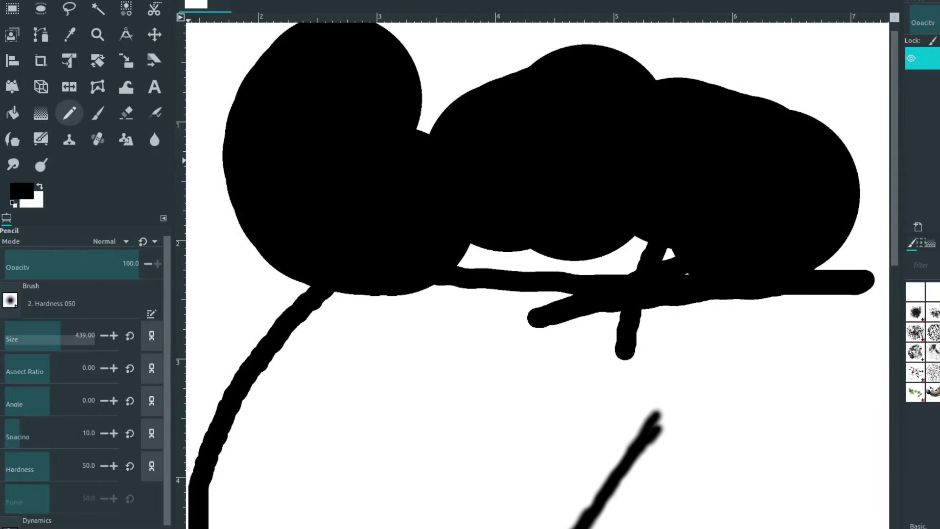
# Reset the pencil size to the brush's native 51
pyautogui.click(13, 327)
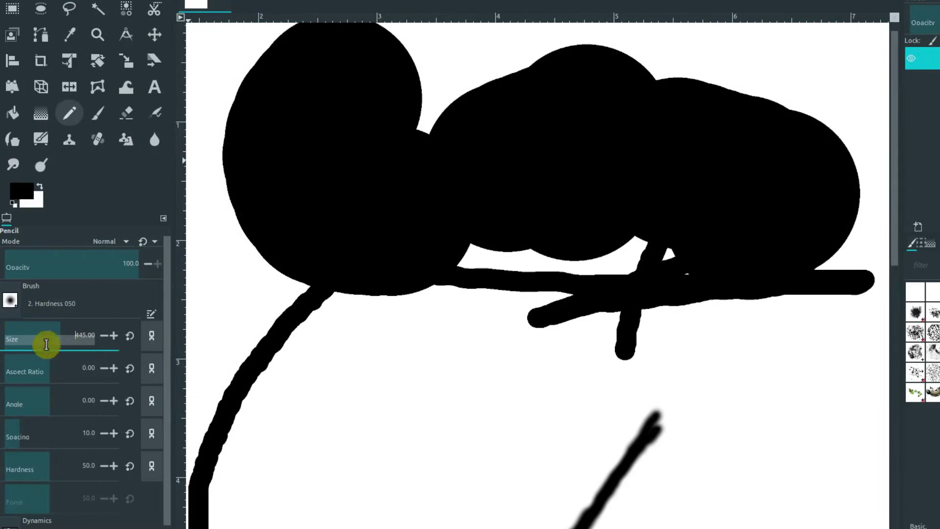
pyautogui.moveTo(46, 344); pyautogui.dragTo(68, 339)
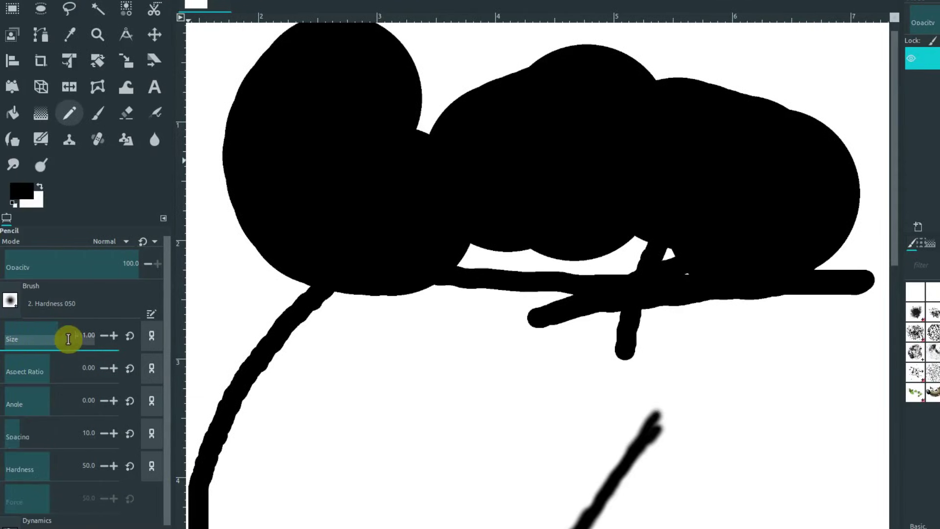
pyautogui.write('1')
pyautogui.press('Return')
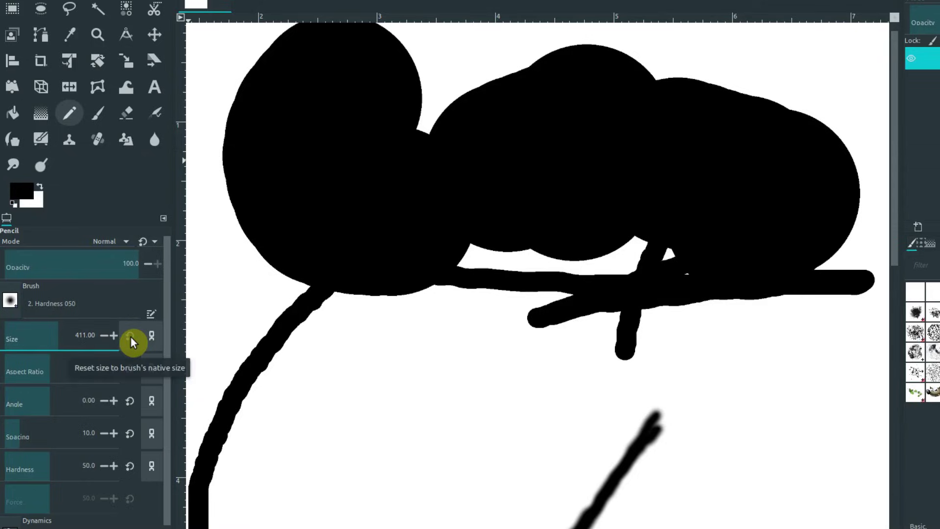
pyautogui.click(130, 337)
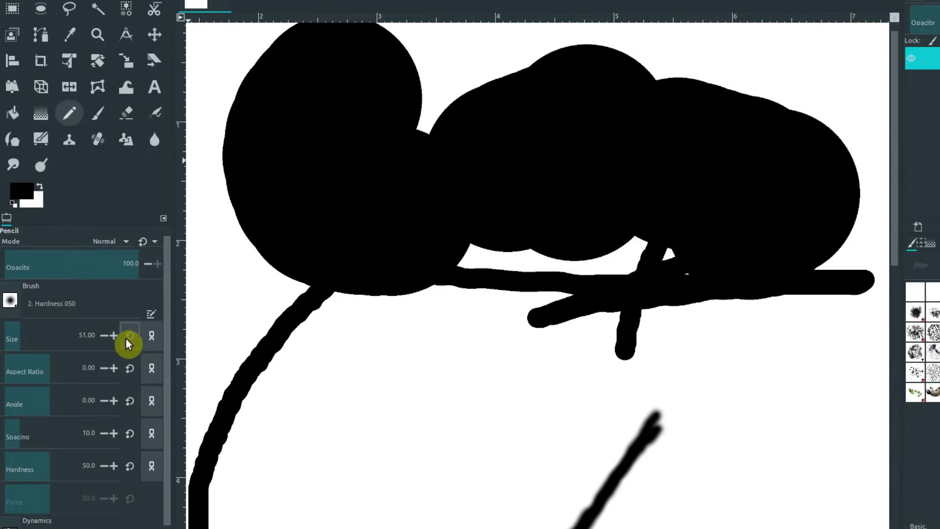
# Draw a thick wavy pencil line below the blobs and a short stroke beside the diagonal
pyautogui.moveTo(394, 300)
pyautogui.mouseDown()
pyautogui.moveTo(420, 272)
pyautogui.moveTo(443, 295)
pyautogui.moveTo(404, 334)
pyautogui.moveTo(408, 373)
pyautogui.moveTo(466, 394)
pyautogui.moveTo(471, 413)
pyautogui.mouseUp()
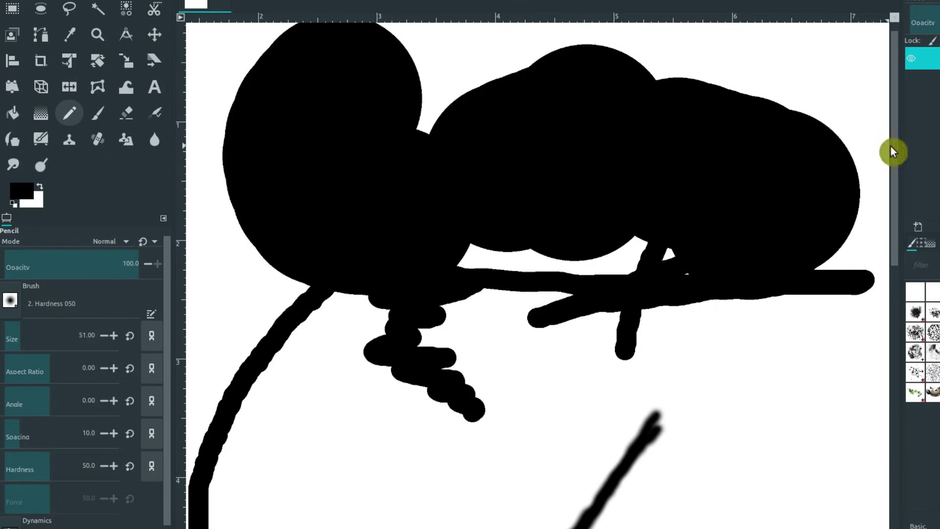
pyautogui.moveTo(895, 136)
pyautogui.mouseDown()
pyautogui.moveTo(895, 198)
pyautogui.moveTo(896, 109)
pyautogui.moveTo(896, 237)
pyautogui.moveTo(899, 158)
pyautogui.moveTo(896, 235)
pyautogui.moveTo(896, 176)
pyautogui.moveTo(895, 200)
pyautogui.mouseUp()
pyautogui.moveTo(455, 300)
pyautogui.mouseDown()
pyautogui.moveTo(519, 358)
pyautogui.moveTo(507, 432)
pyautogui.moveTo(448, 489)
pyautogui.mouseUp()
pyautogui.moveTo(886, 206); pyautogui.dragTo(874, 343)
pyautogui.click(470, 210)
pyautogui.moveTo(475, 233); pyautogui.dragTo(476, 237)
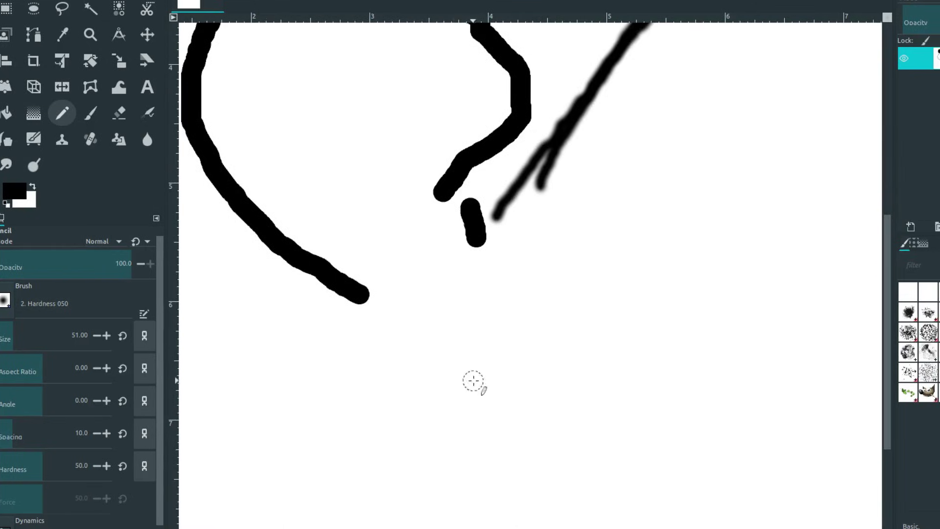
pyautogui.click(497, 528)
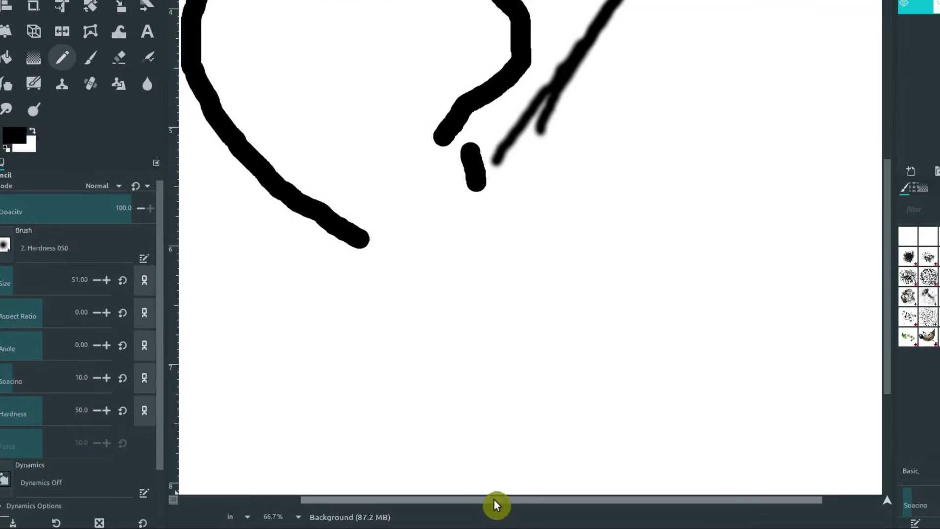
pyautogui.moveTo(495, 504); pyautogui.dragTo(470, 455)
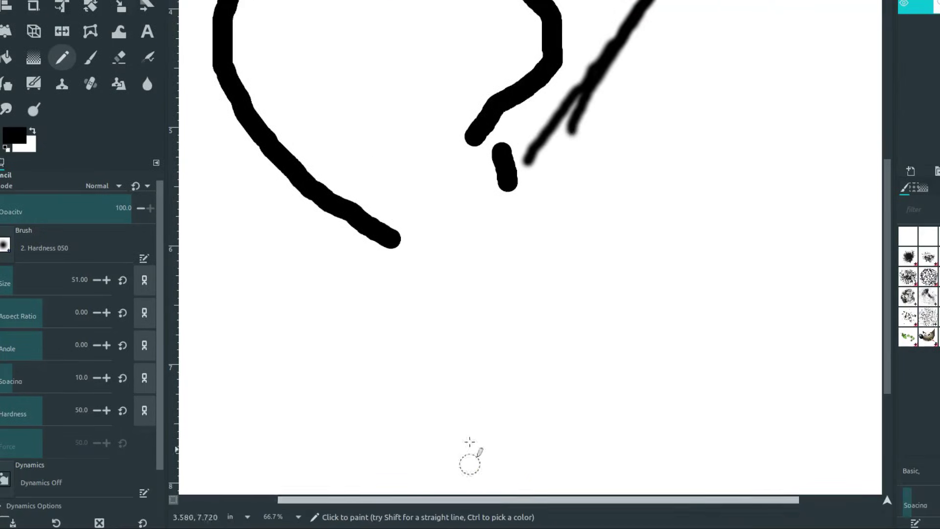
pyautogui.moveTo(509, 151)
pyautogui.mouseDown()
pyautogui.moveTo(472, 258)
pyautogui.moveTo(401, 360)
pyautogui.mouseUp()
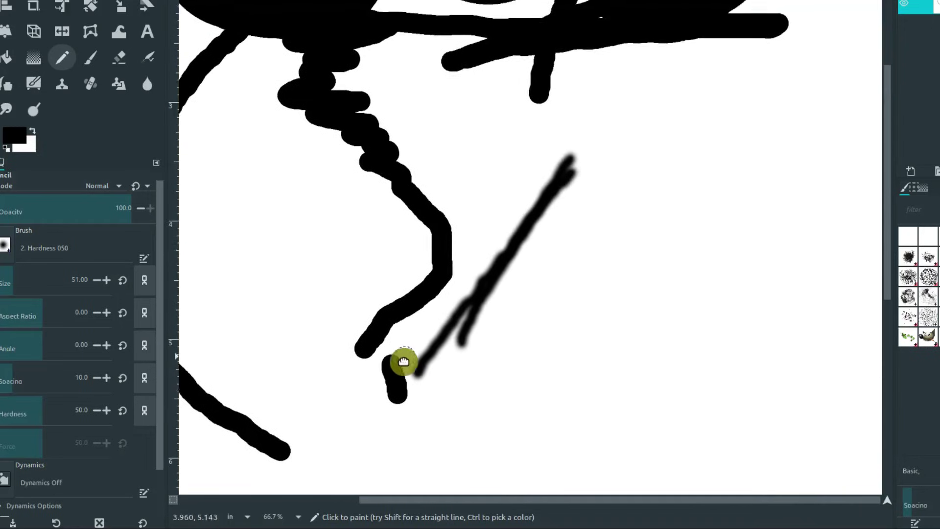
# Pan around the sketch and bring the black blobs back into view
pyautogui.moveTo(558, 163)
pyautogui.mouseDown()
pyautogui.moveTo(505, 281)
pyautogui.moveTo(504, 348)
pyautogui.mouseUp()
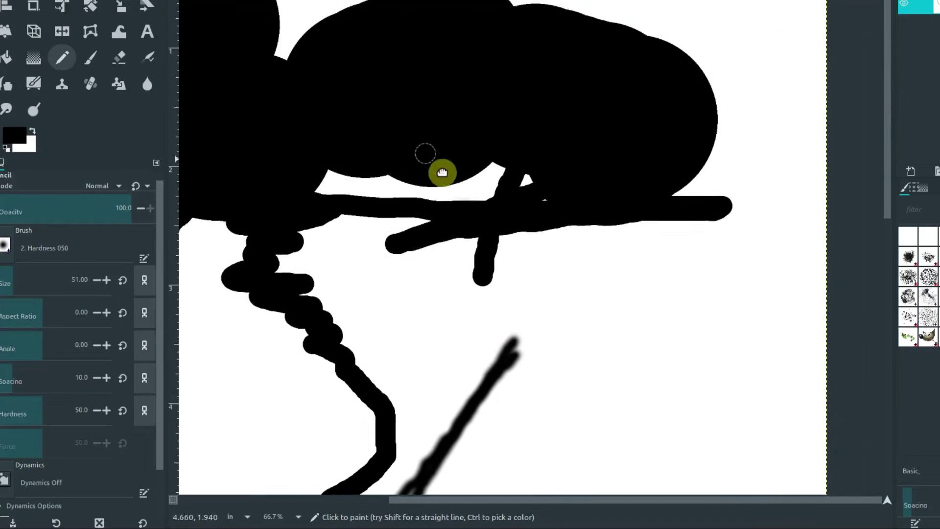
pyautogui.moveTo(440, 168); pyautogui.dragTo(571, 296)
pyautogui.moveTo(365, 223); pyautogui.dragTo(622, 97)
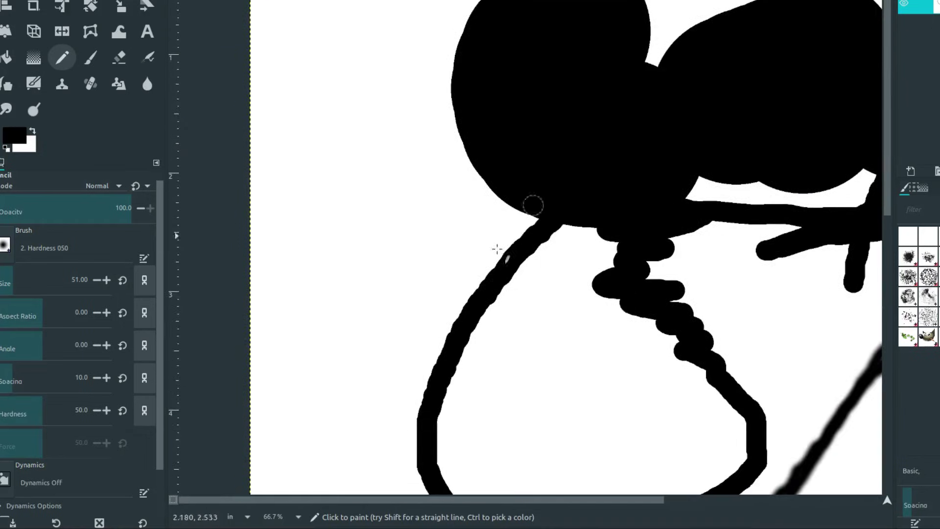
pyautogui.moveTo(447, 254)
pyautogui.mouseDown()
pyautogui.moveTo(510, 195)
pyautogui.moveTo(545, 143)
pyautogui.moveTo(384, 114)
pyautogui.mouseUp()
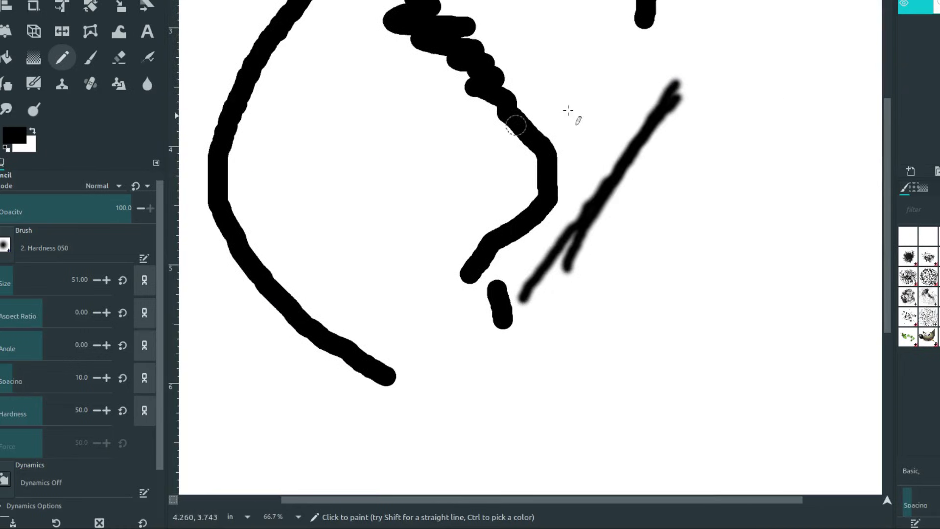
pyautogui.moveTo(715, 57); pyautogui.dragTo(486, 287)
pyautogui.moveTo(560, 132); pyautogui.dragTo(466, 178)
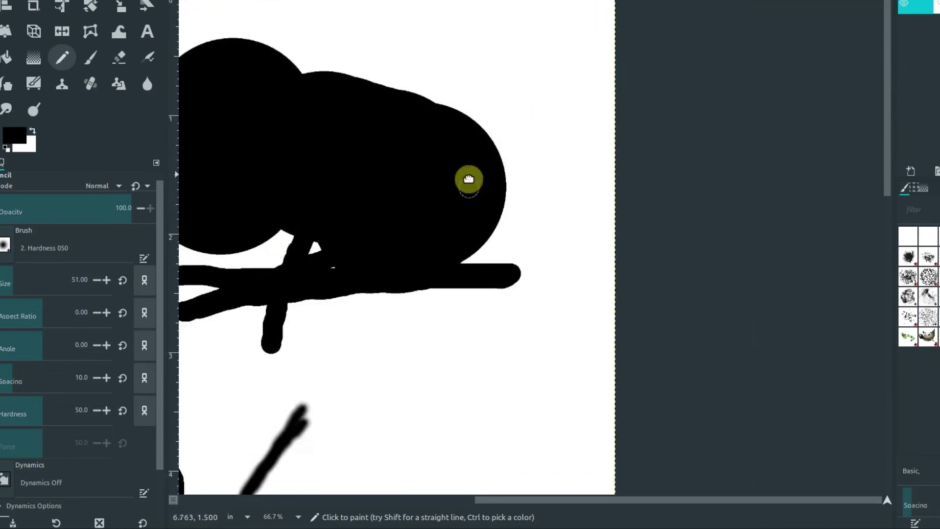
pyautogui.moveTo(367, 225); pyautogui.dragTo(455, 183)
pyautogui.moveTo(535, 153); pyautogui.dragTo(680, 94)
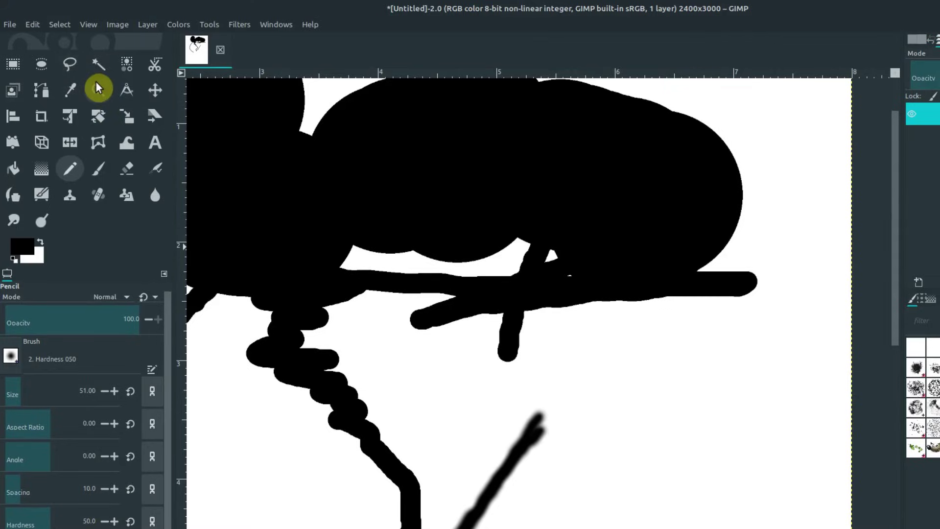
# Zoom out and centre the whole page, then close the foreground colour dialog unchanged
pyautogui.click(97, 91)
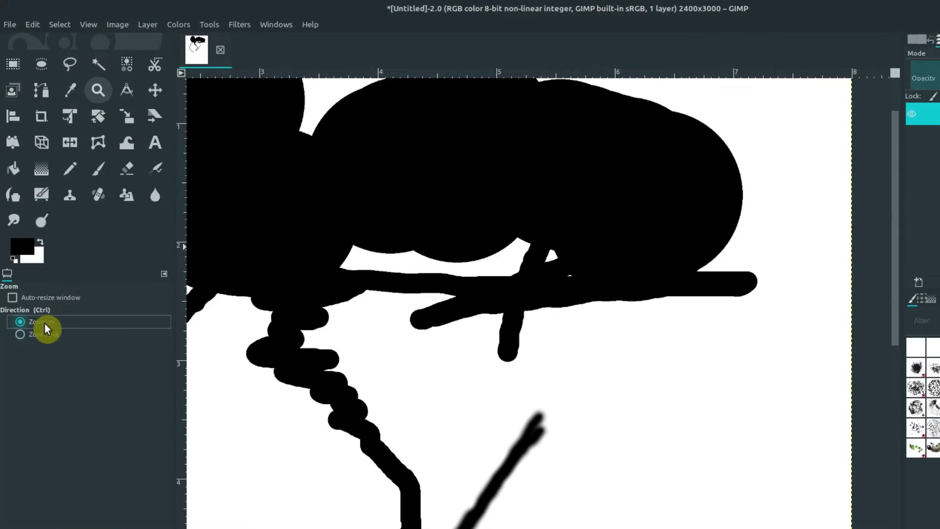
pyautogui.click(478, 342)
pyautogui.click(456, 356)
pyautogui.click(434, 342)
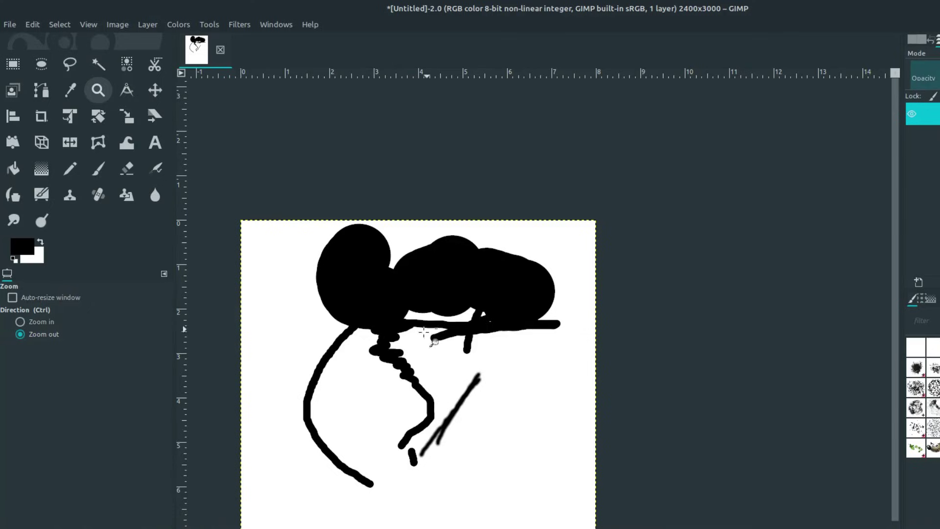
pyautogui.moveTo(434, 343); pyautogui.dragTo(492, 256)
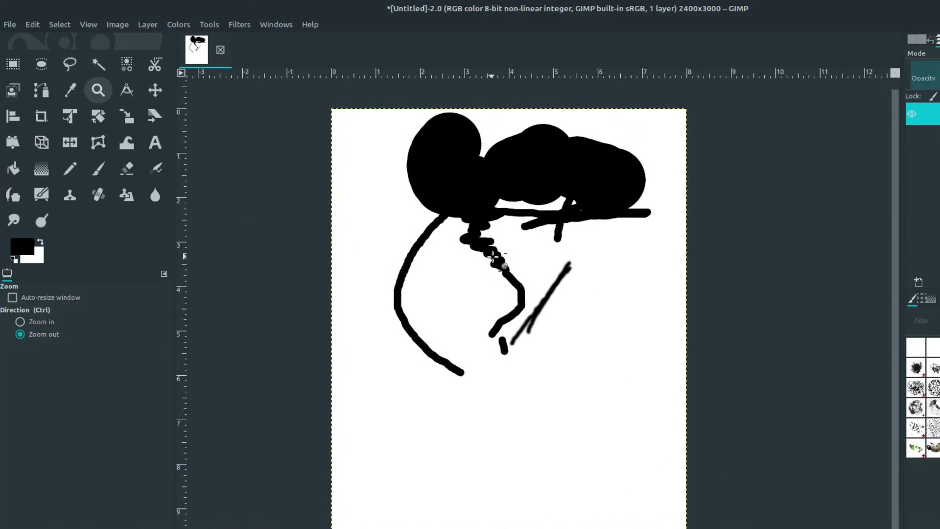
pyautogui.click(23, 251)
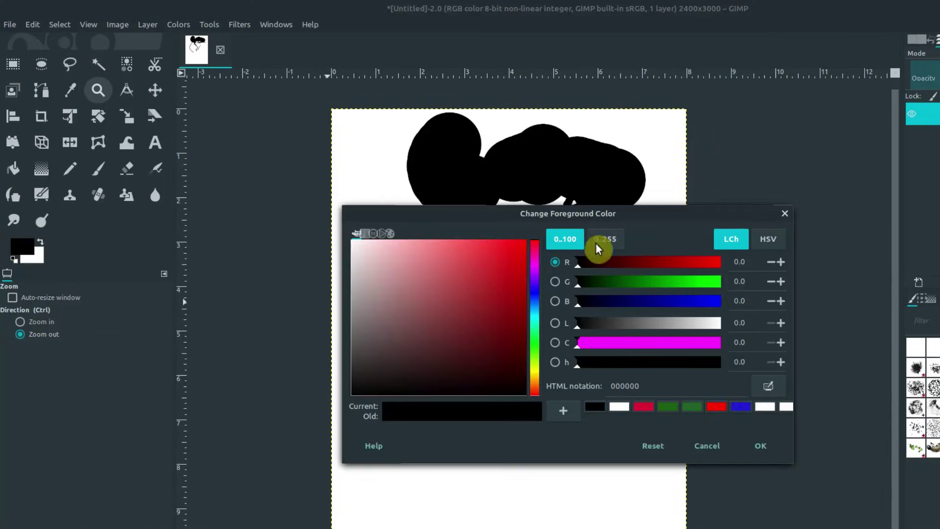
pyautogui.click(786, 215)
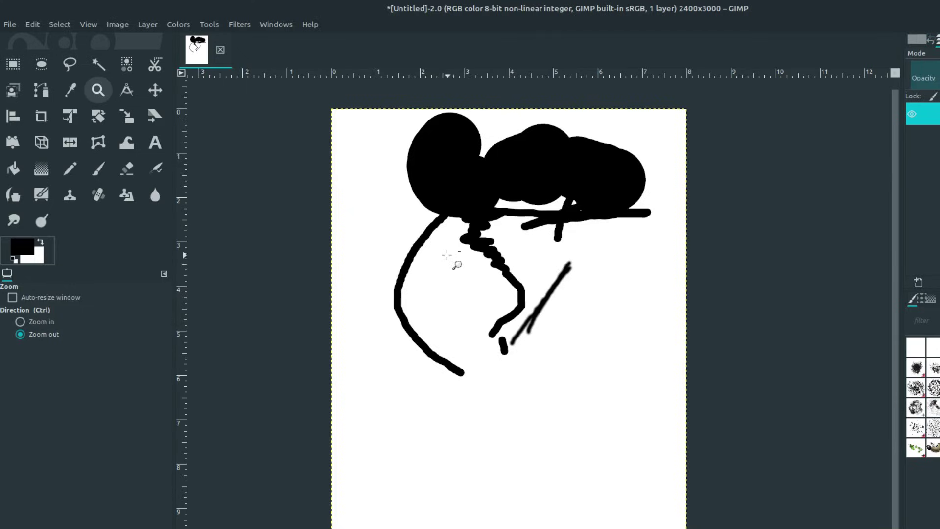
# Save the image as myproject.xcf in Documents, replacing the Untitled name
pyautogui.click(10, 24)
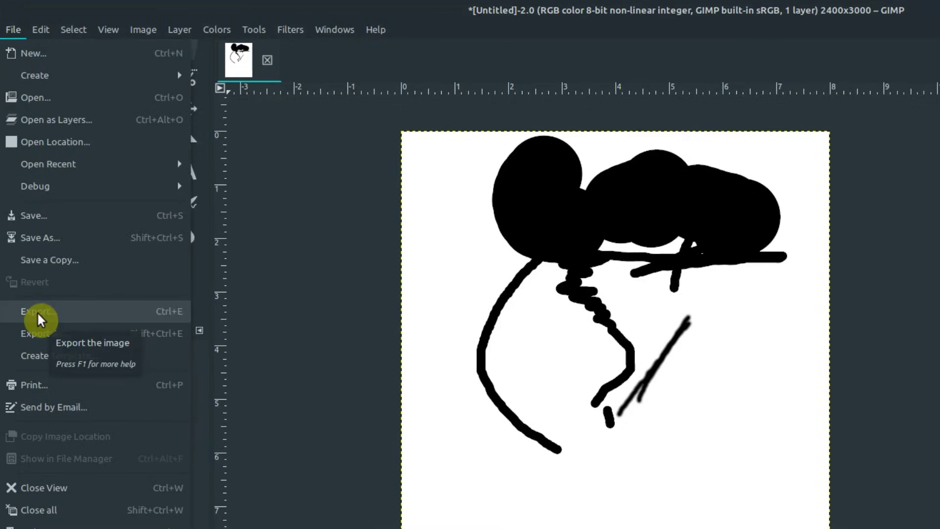
pyautogui.click(34, 216)
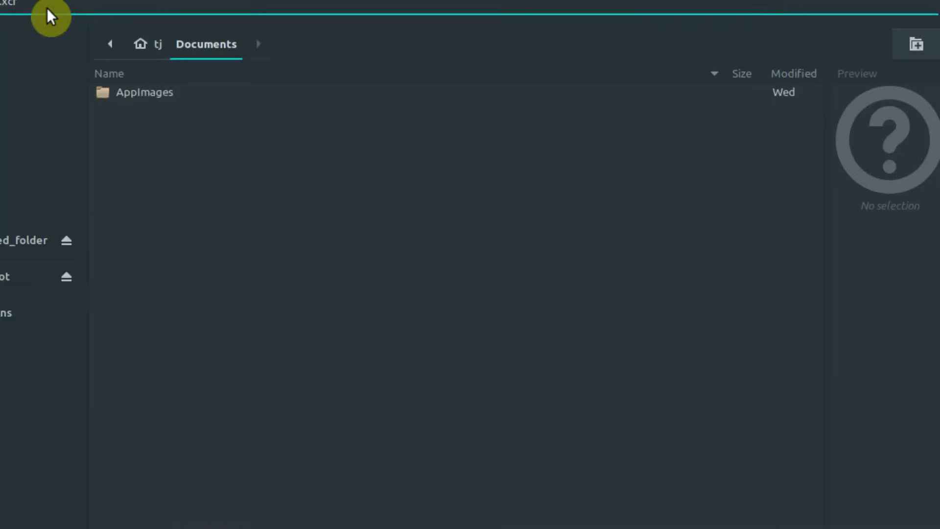
pyautogui.click(22, 4)
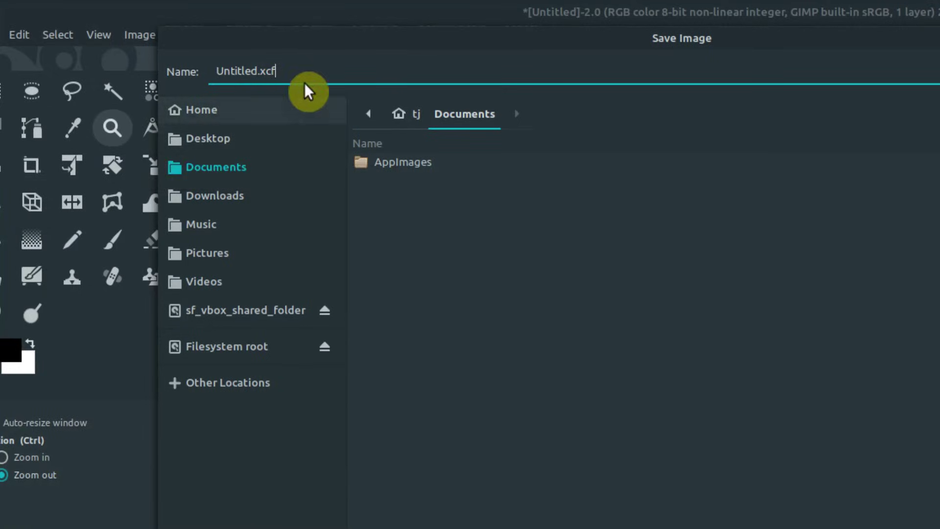
pyautogui.moveTo(258, 71); pyautogui.dragTo(210, 72)
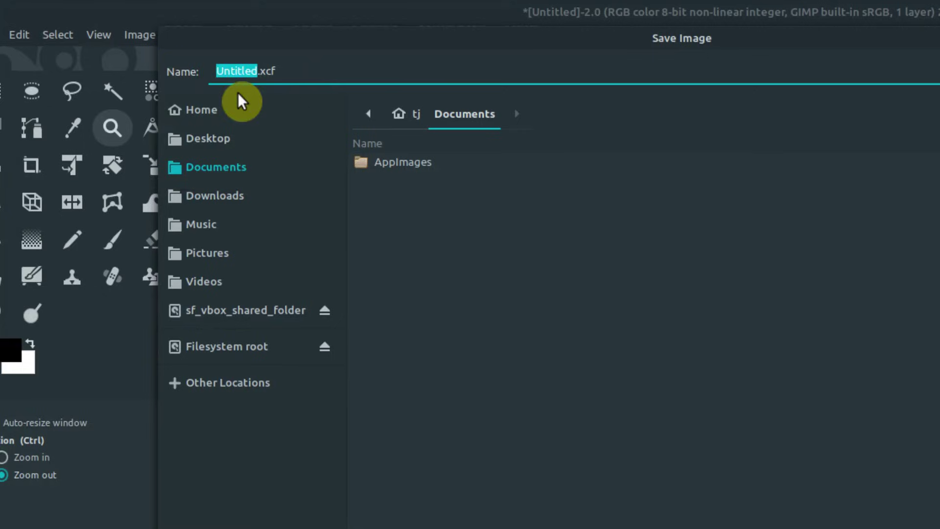
pyautogui.write('my')
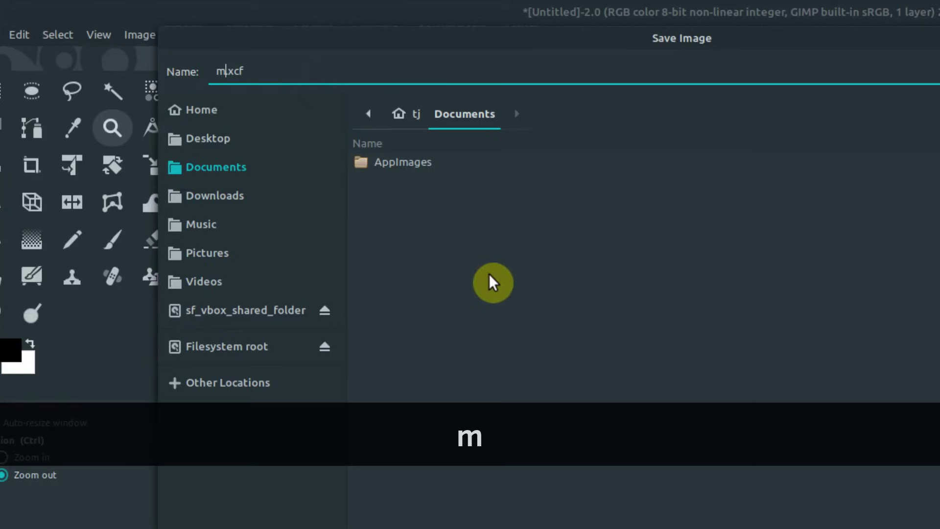
pyautogui.write('project')
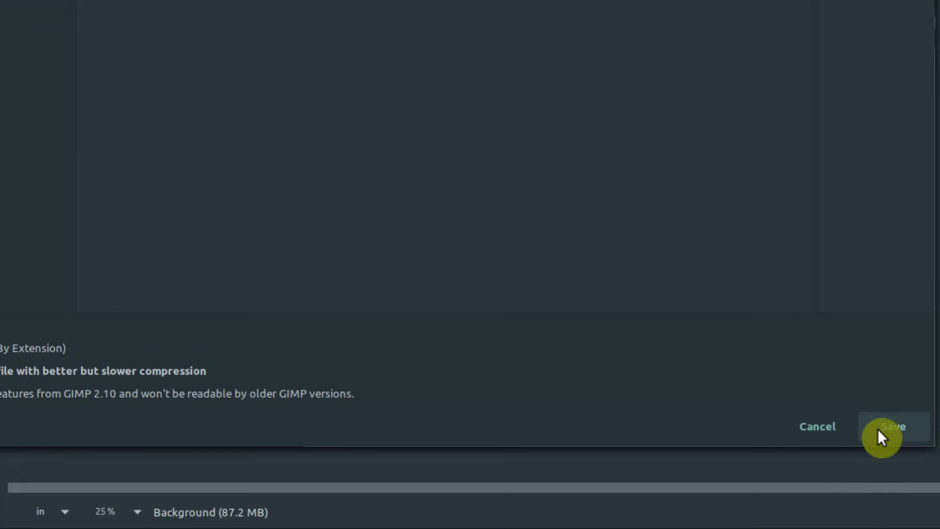
pyautogui.click(883, 429)
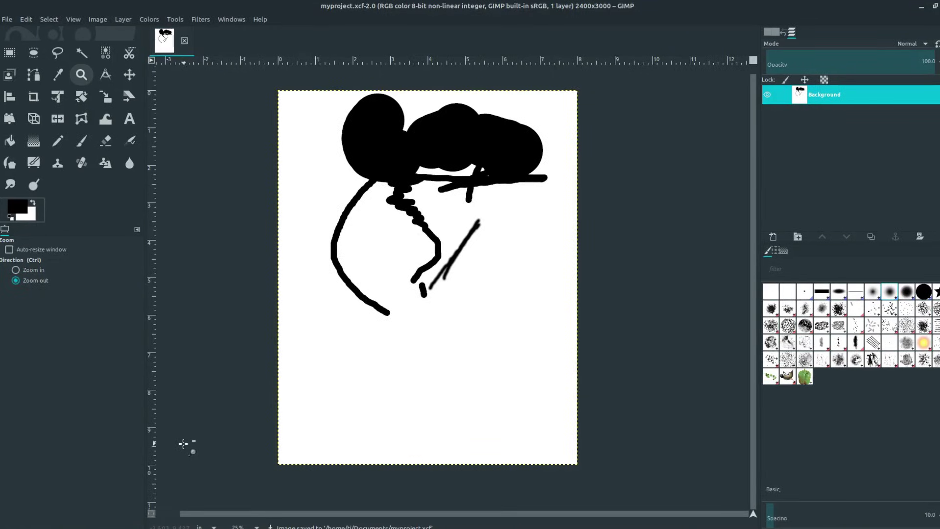
pyautogui.click(137, 503)
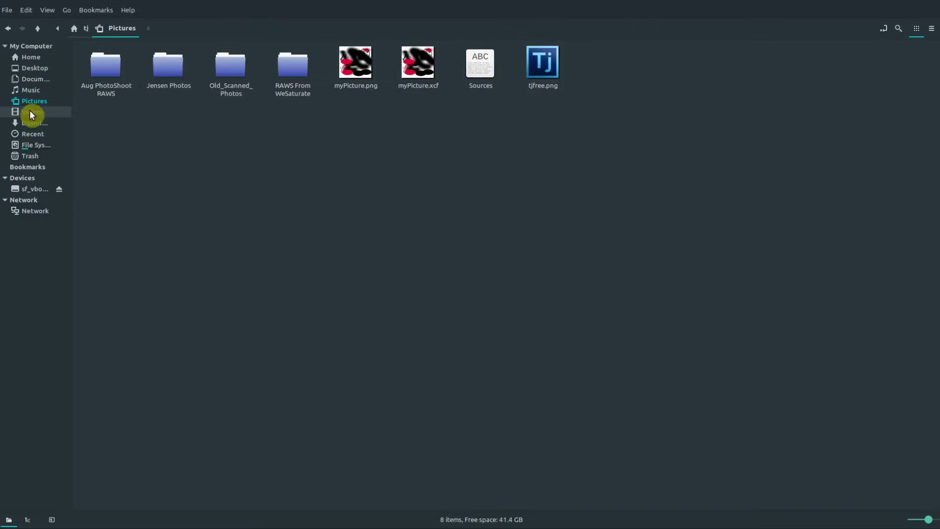
pyautogui.click(33, 79)
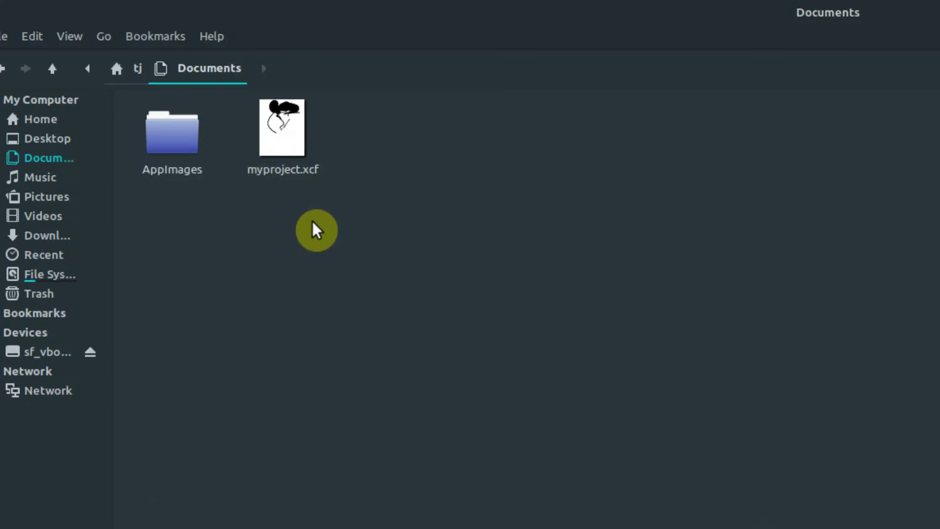
pyautogui.click(281, 135)
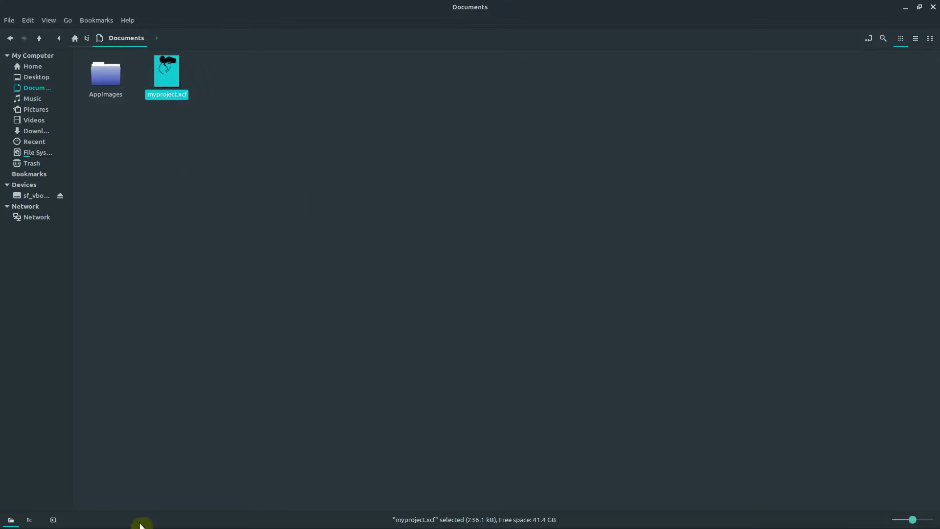
pyautogui.click(113, 522)
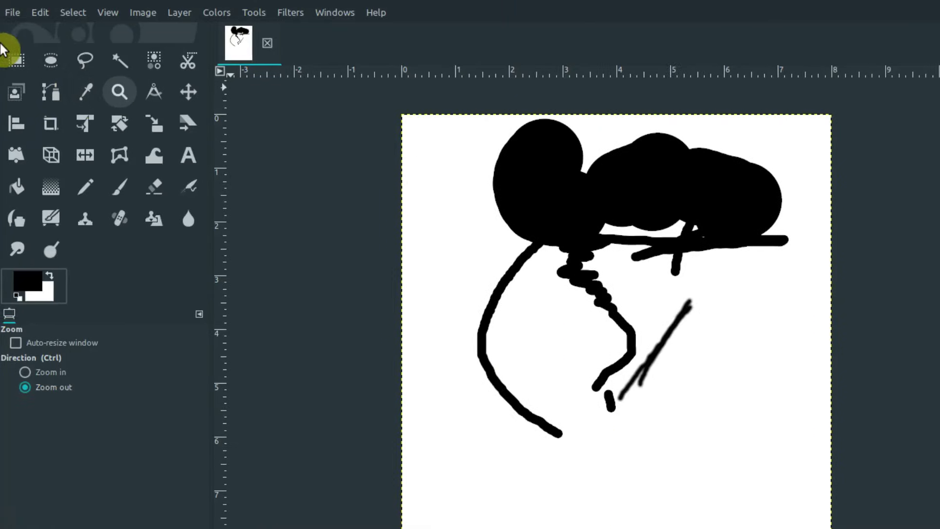
# Export the sketch as myproject.png to Documents with default PNG options
pyautogui.click(6, 21)
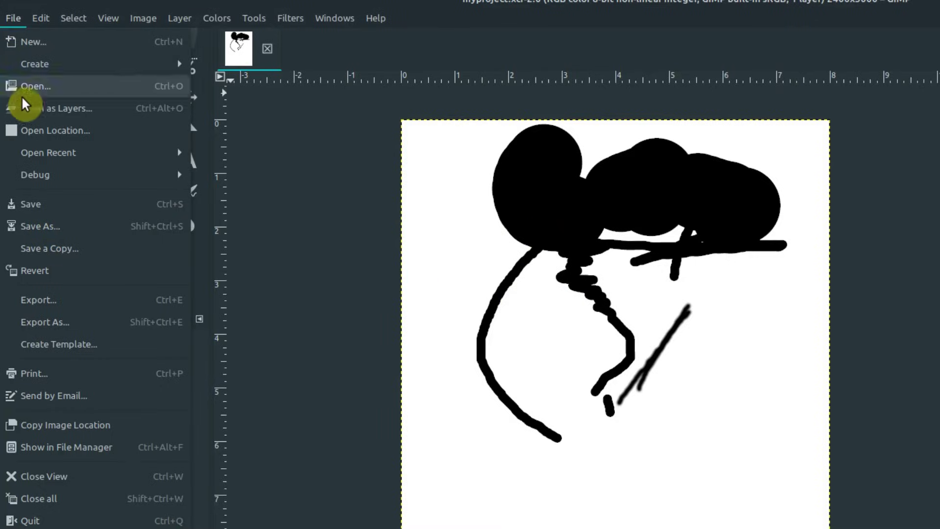
pyautogui.click(28, 302)
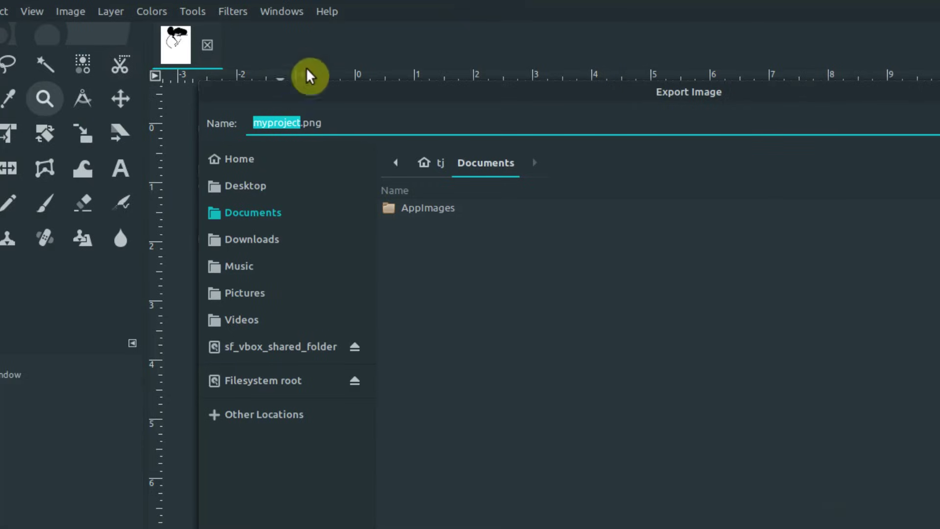
pyautogui.click(311, 126)
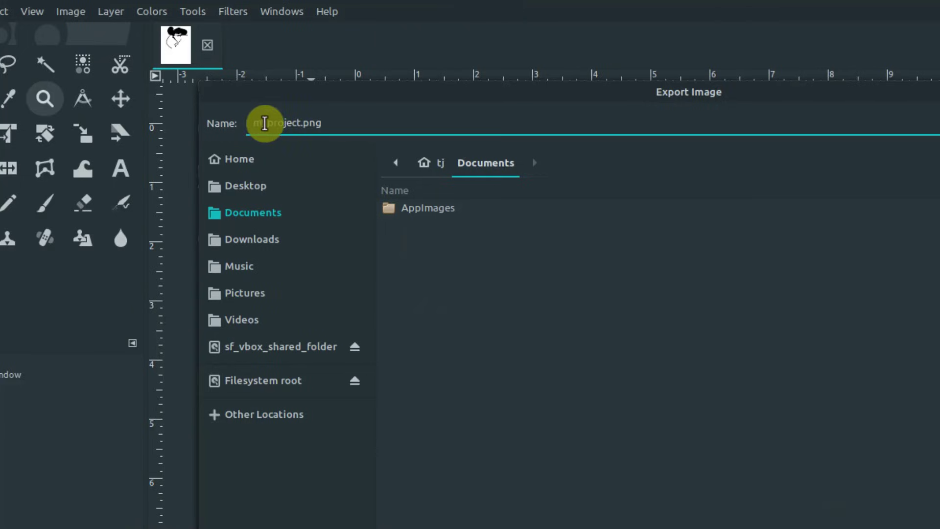
pyautogui.moveTo(303, 125); pyautogui.dragTo(326, 123)
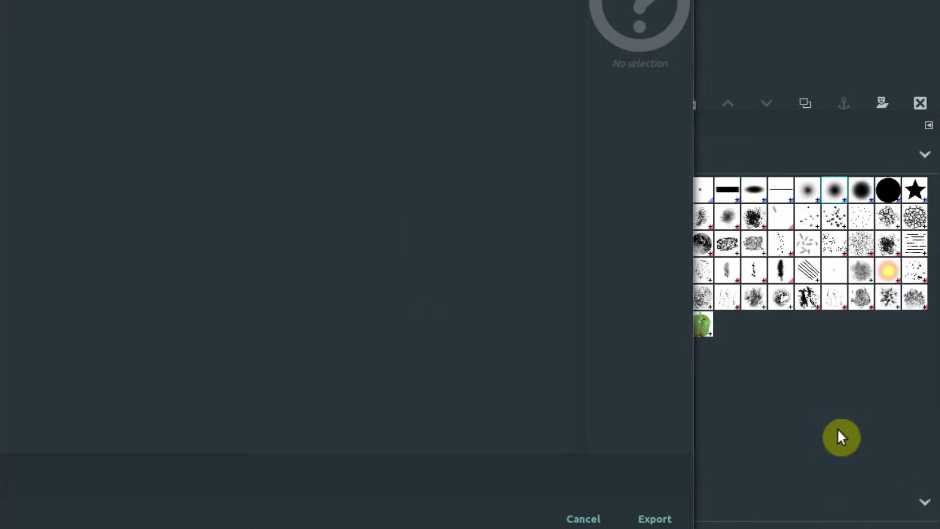
pyautogui.click(657, 519)
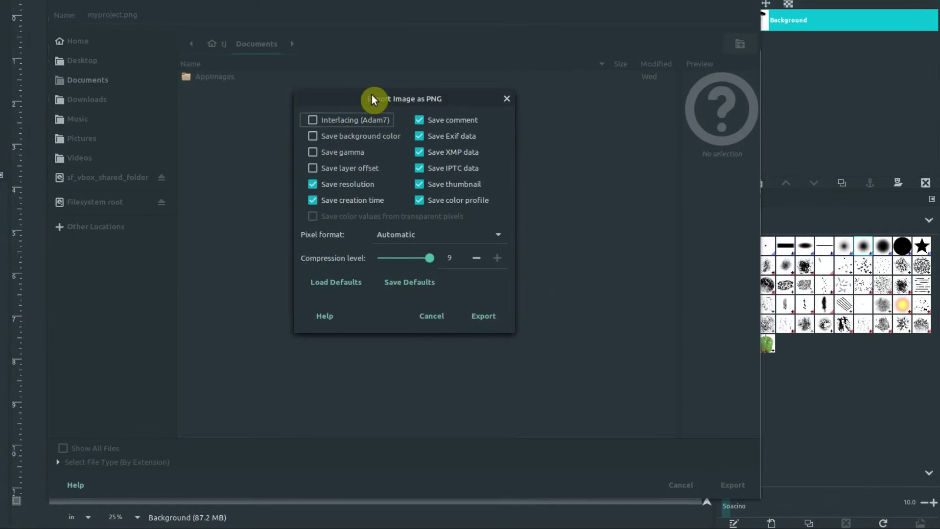
pyautogui.moveTo(372, 97); pyautogui.dragTo(436, 106)
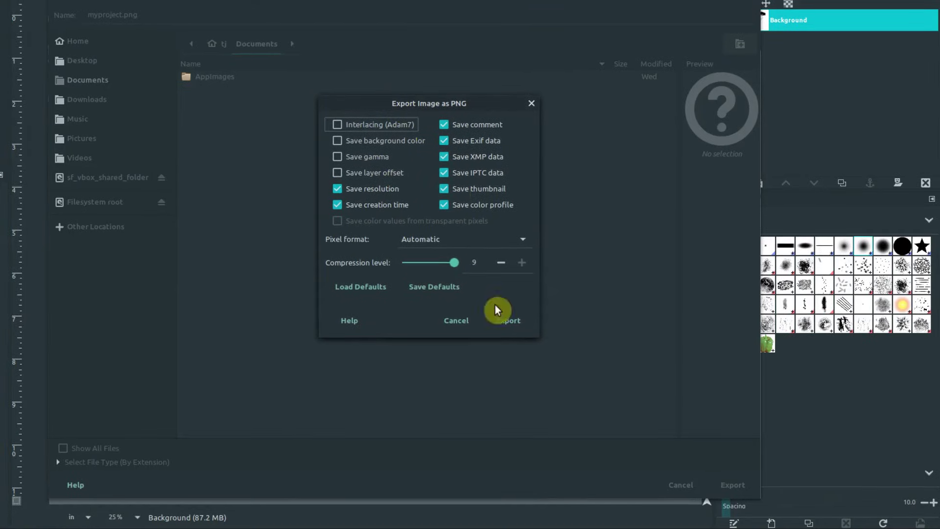
pyautogui.click(501, 320)
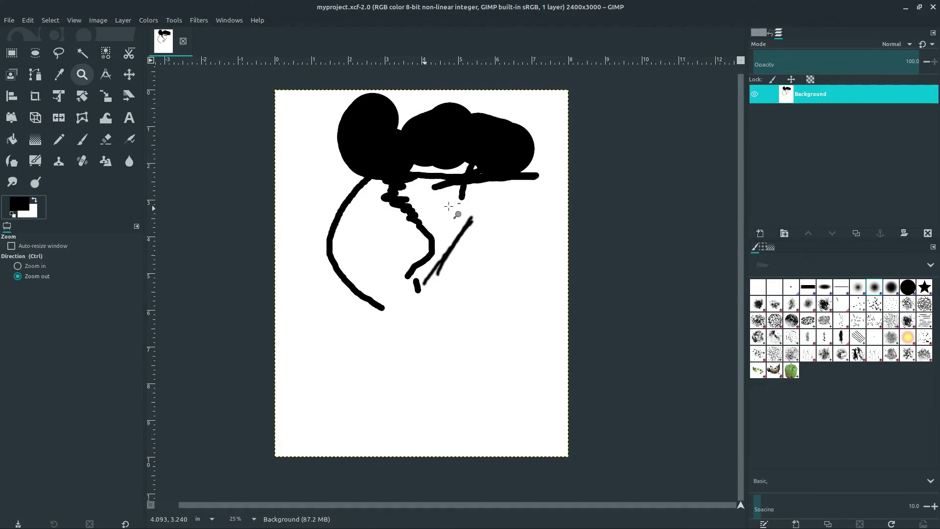
# Minimize GIMP and open myproject.png from Documents in the image viewer
pyautogui.click(905, 8)
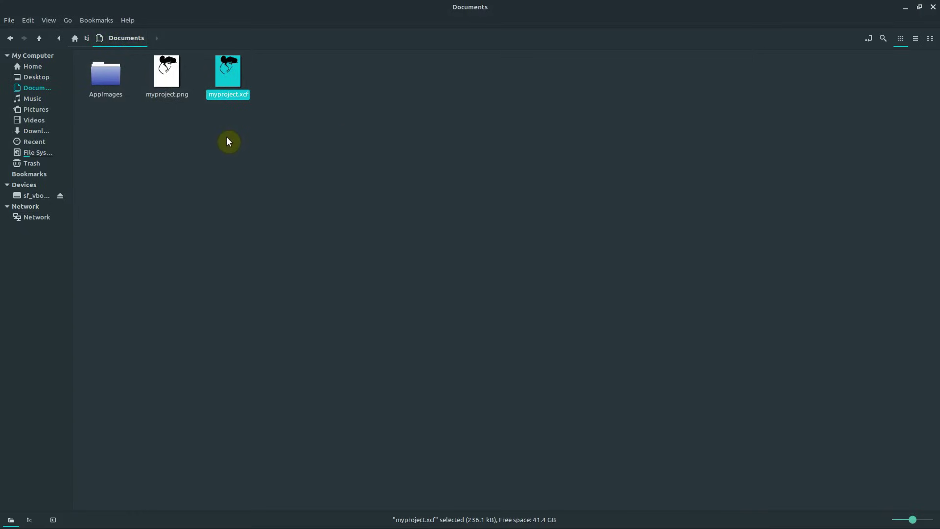
pyautogui.click(218, 114)
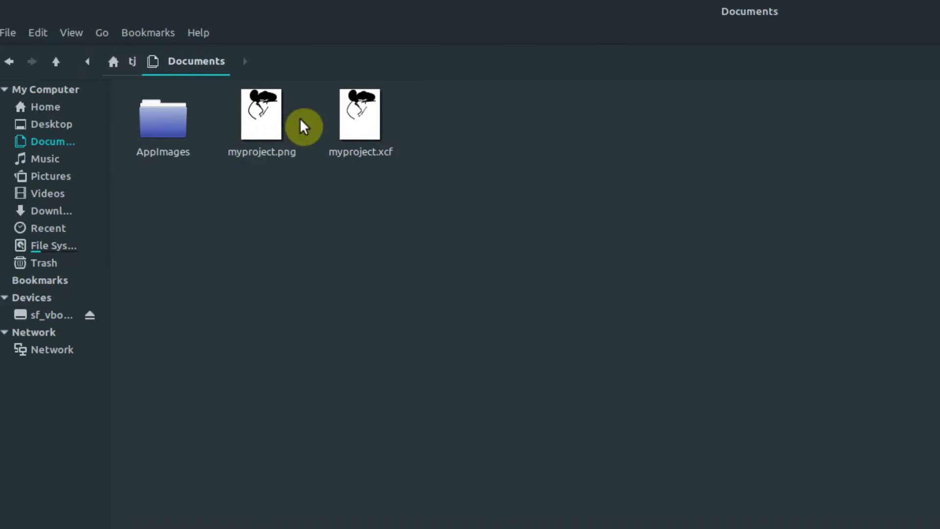
pyautogui.click(254, 160)
pyautogui.doubleClick(254, 159)
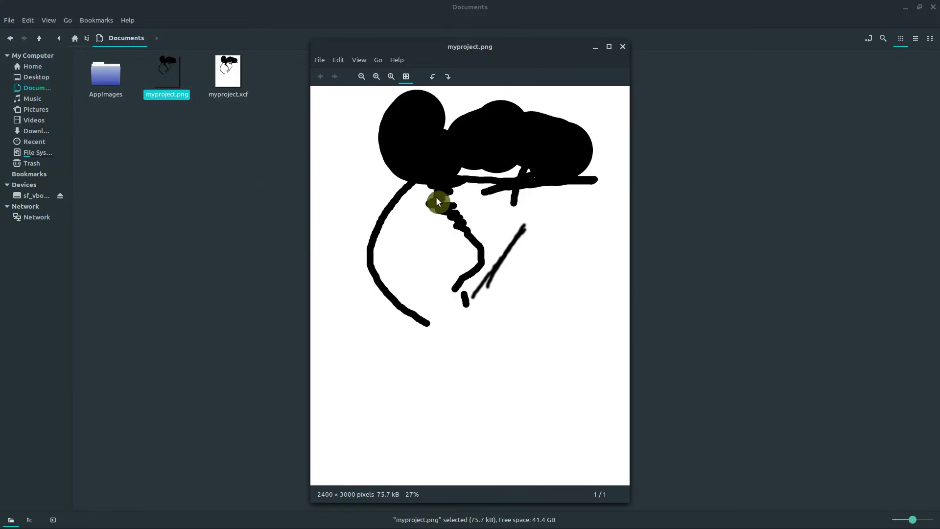
# Close the image viewer and return to the GIMP sketch
pyautogui.moveTo(445, 47); pyautogui.dragTo(424, 43)
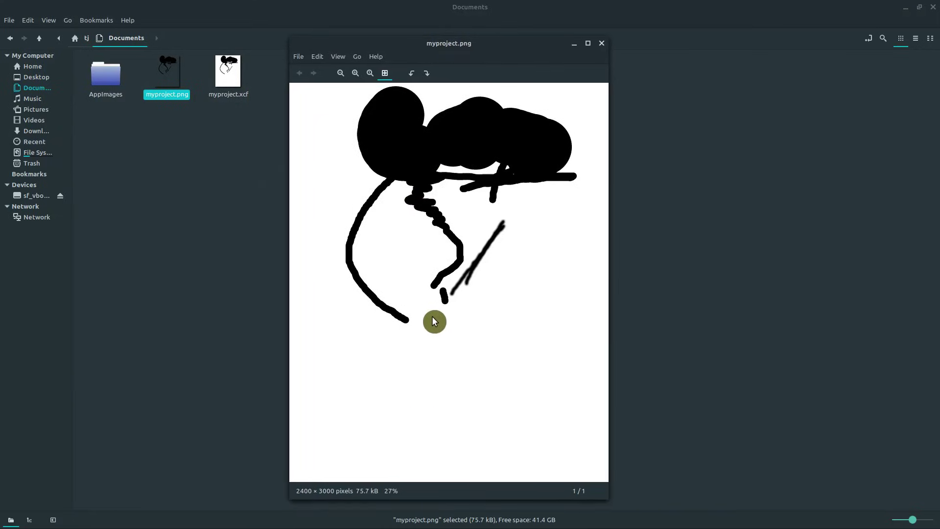
pyautogui.moveTo(454, 50); pyautogui.dragTo(469, 45)
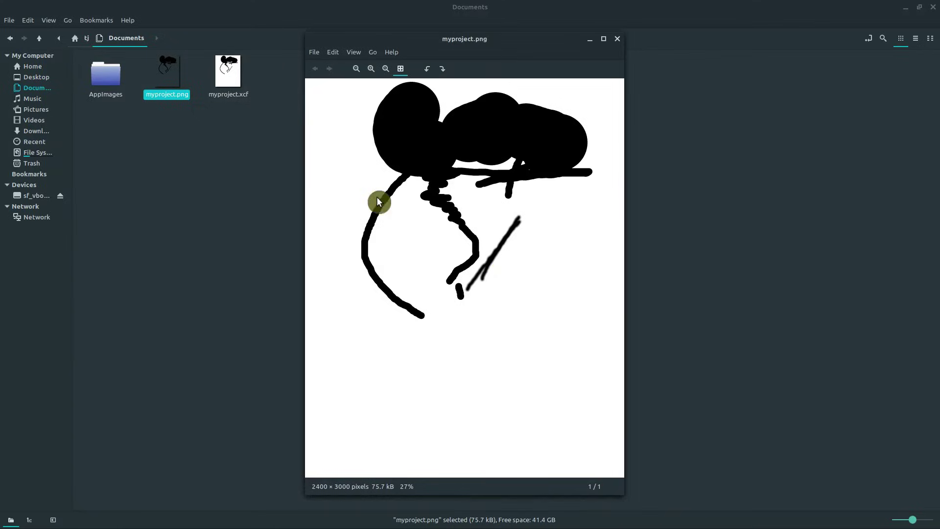
pyautogui.moveTo(436, 272); pyautogui.dragTo(519, 303)
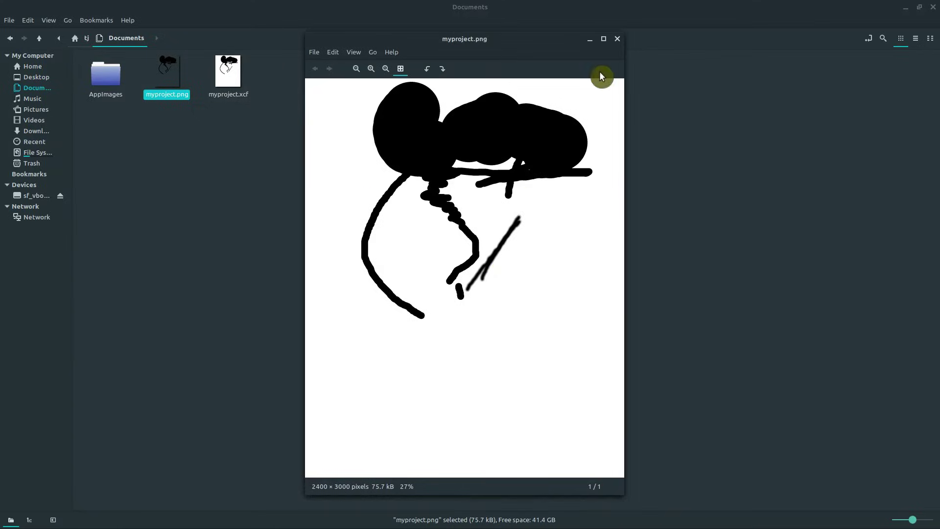
pyautogui.click(617, 43)
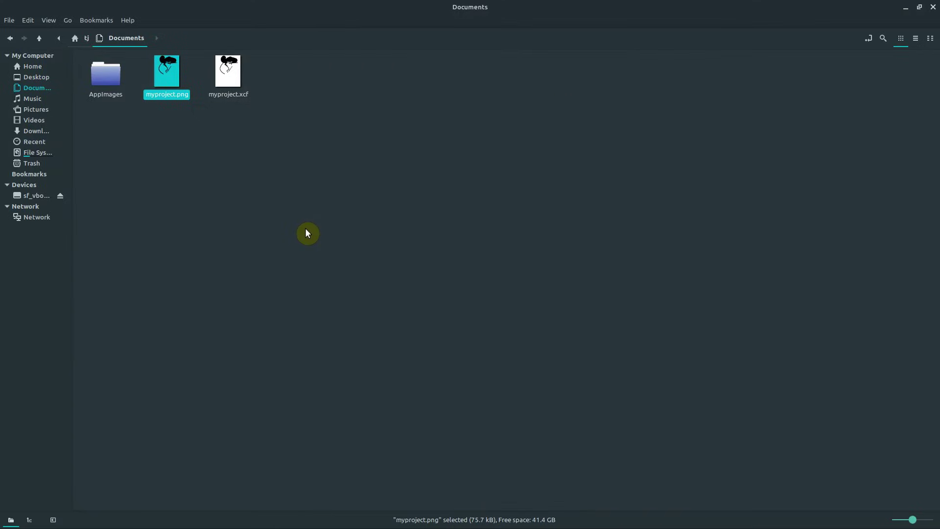
pyautogui.click(174, 422)
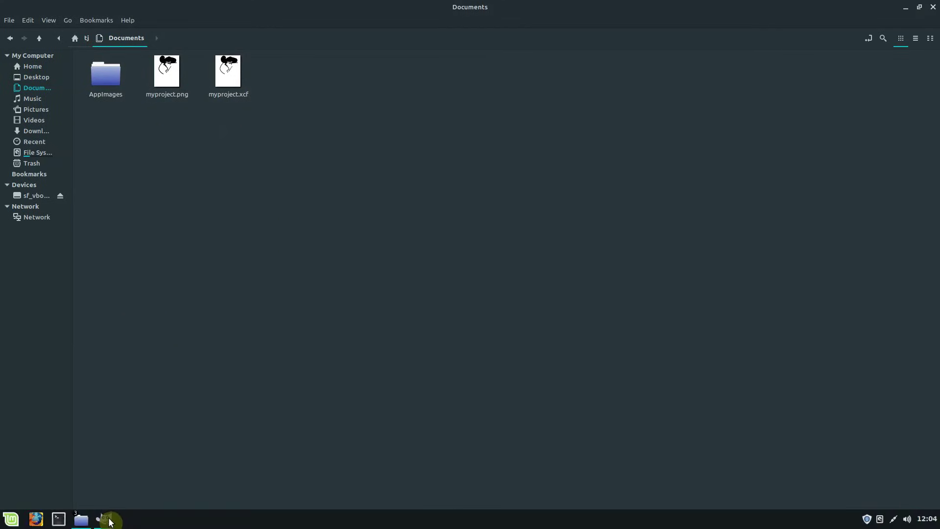
pyautogui.click(110, 519)
# Draw a long pencil squiggle across the lower canvas, then pick the Eraser tool
pyautogui.click(9, 20)
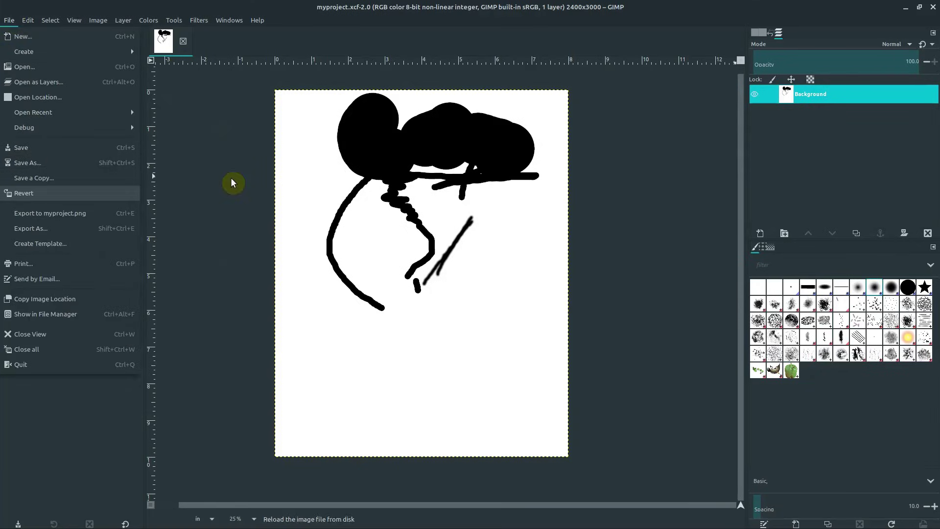
pyautogui.click(214, 159)
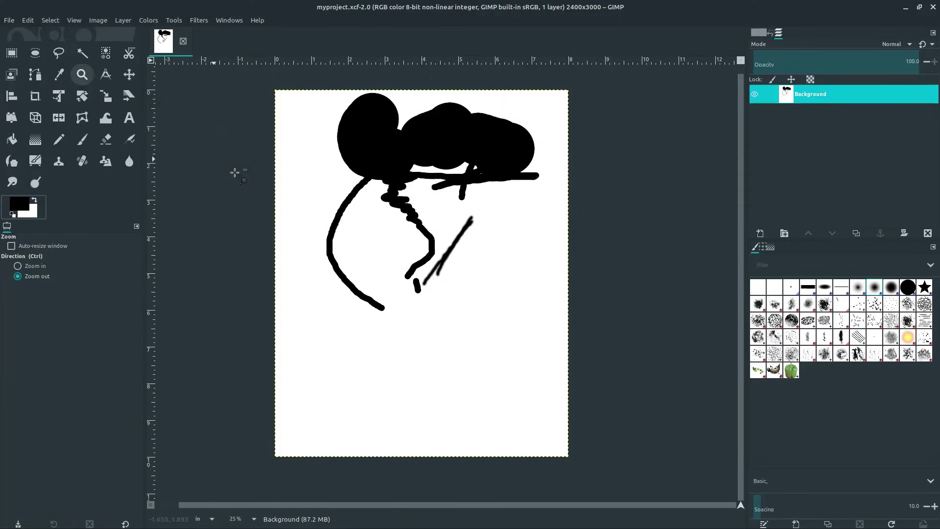
pyautogui.click(56, 139)
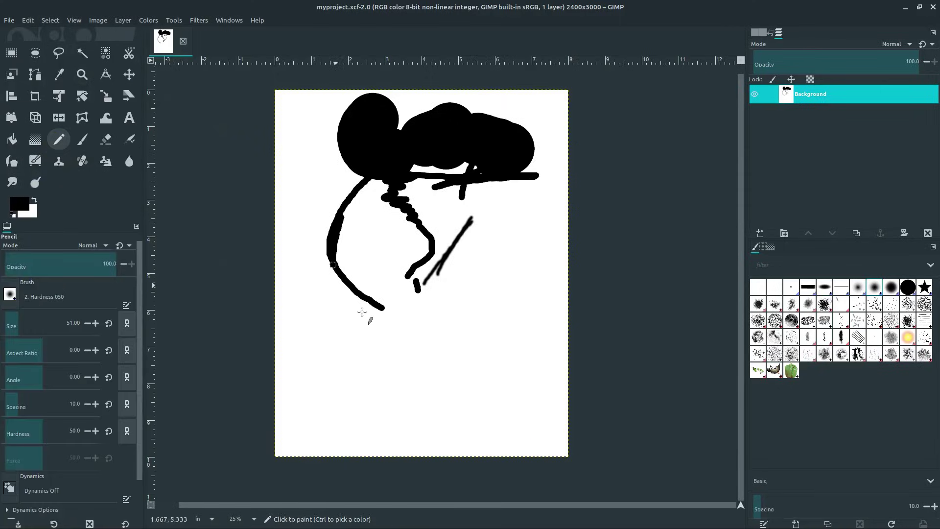
pyautogui.moveTo(362, 312)
pyautogui.mouseDown()
pyautogui.moveTo(483, 387)
pyautogui.moveTo(522, 368)
pyautogui.moveTo(531, 330)
pyautogui.moveTo(511, 325)
pyautogui.mouseUp()
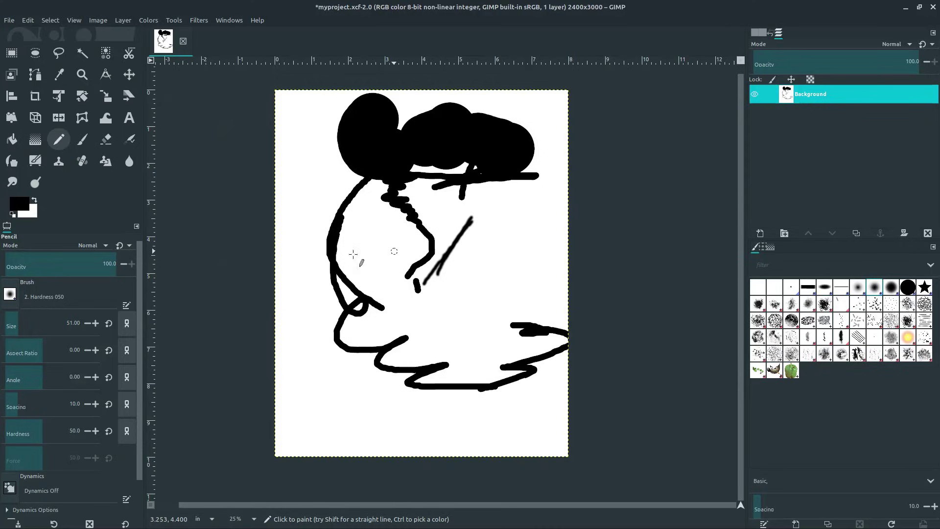
pyautogui.click(106, 140)
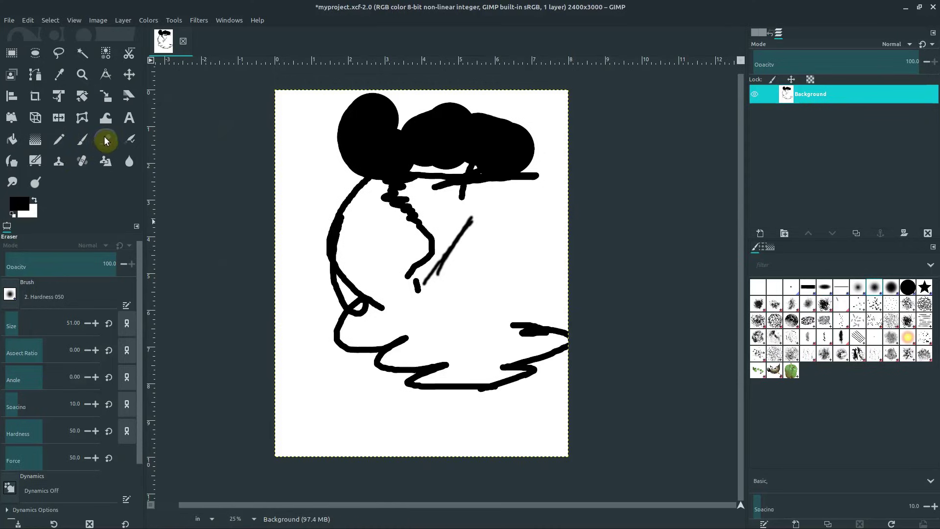